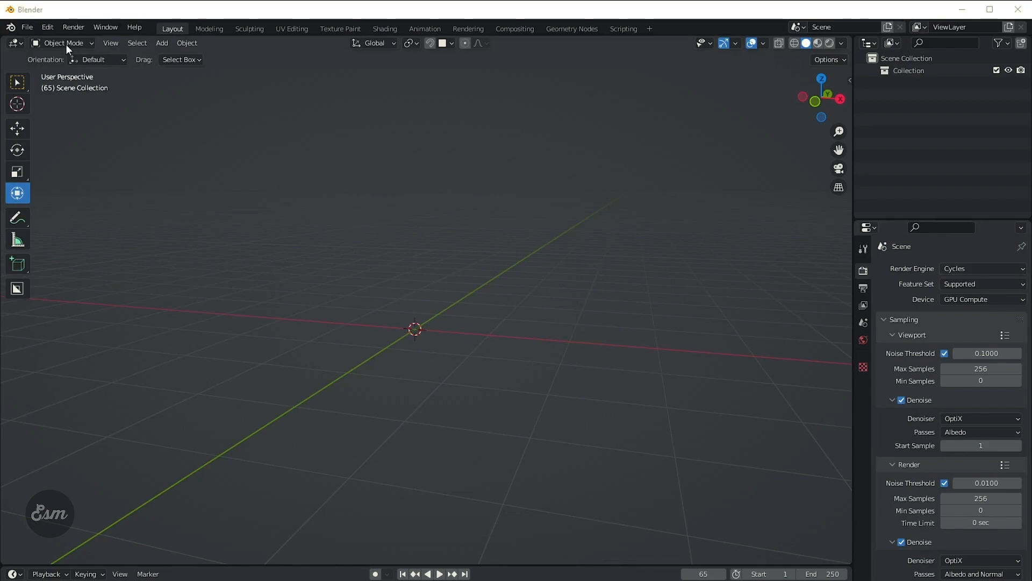
# - Import the porsche959.glb car model into the scene as glTF 2.0
pyautogui.click(27, 27)
pyautogui.press('Escape')
pyautogui.click(27, 28)
pyautogui.click(25, 27)
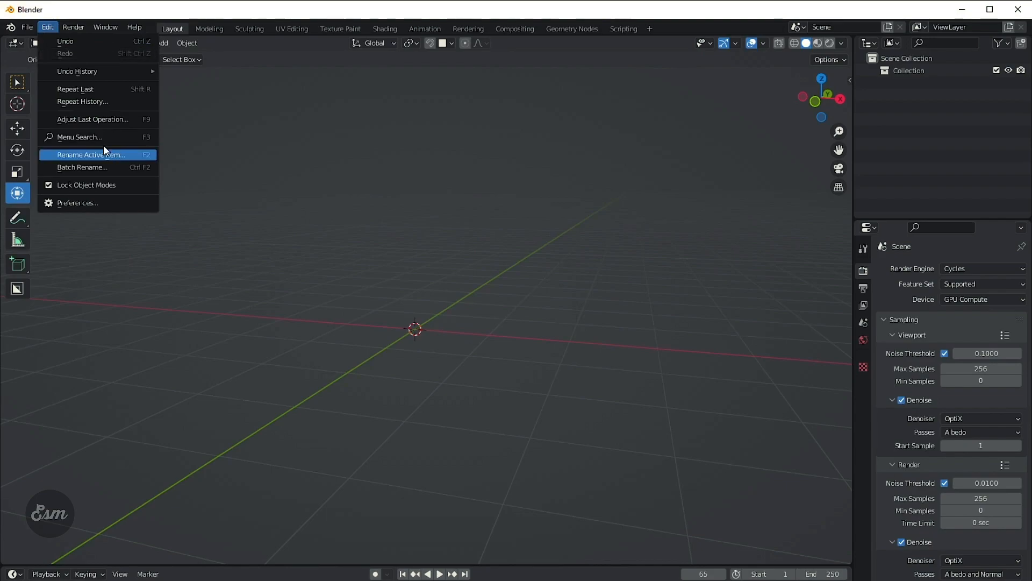
pyautogui.moveTo(56, 192)
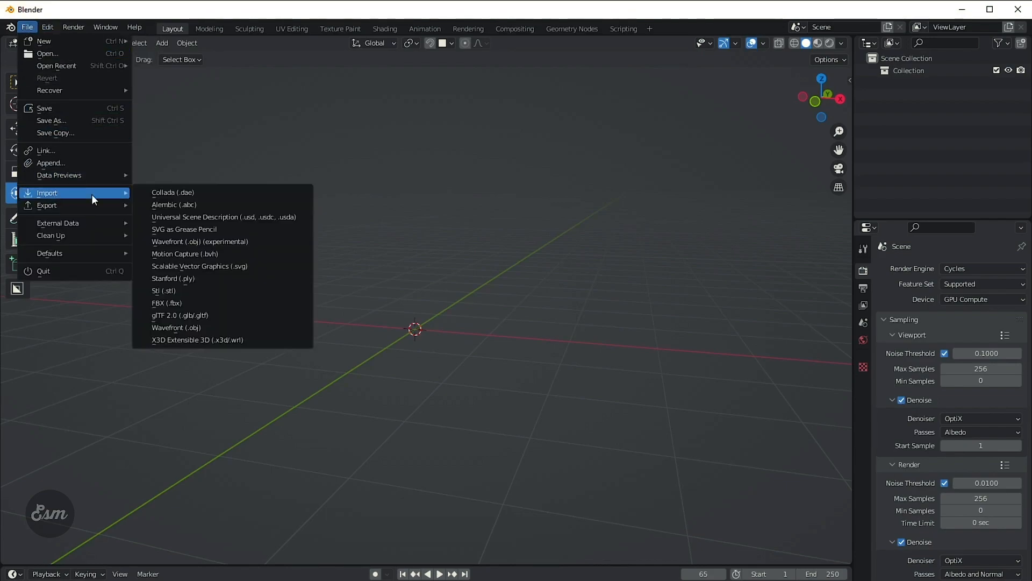
pyautogui.click(202, 316)
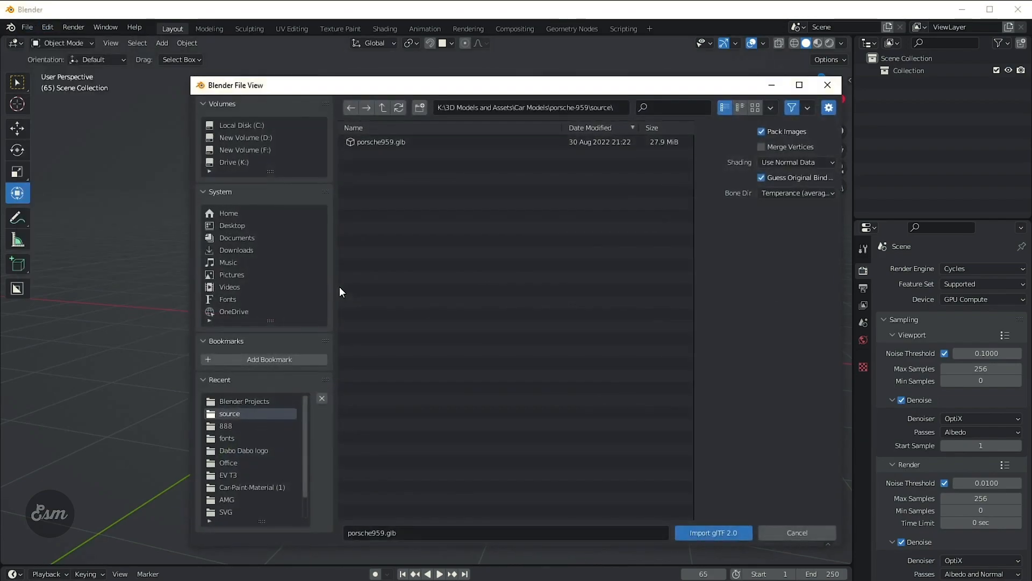
pyautogui.click(374, 142)
pyautogui.click(687, 532)
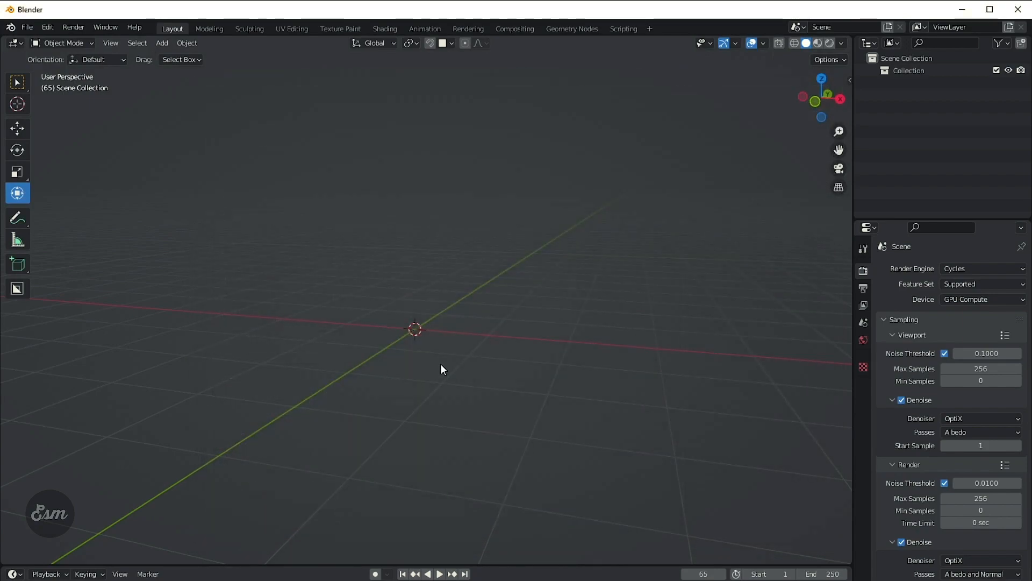
pyautogui.click(515, 366)
# - Add a plane under the car and scale it up uniformly by about 15.9
pyautogui.moveTo(444, 350); pyautogui.dragTo(467, 353, button='middle')
pyautogui.hotkey('shift', 'a')
pyautogui.moveTo(421, 196)
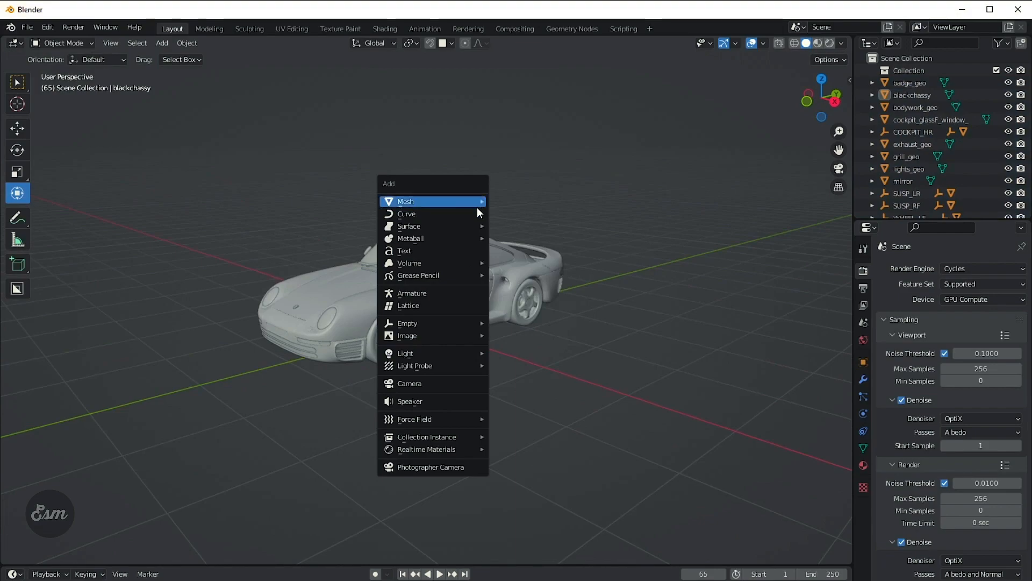
pyautogui.click(513, 201)
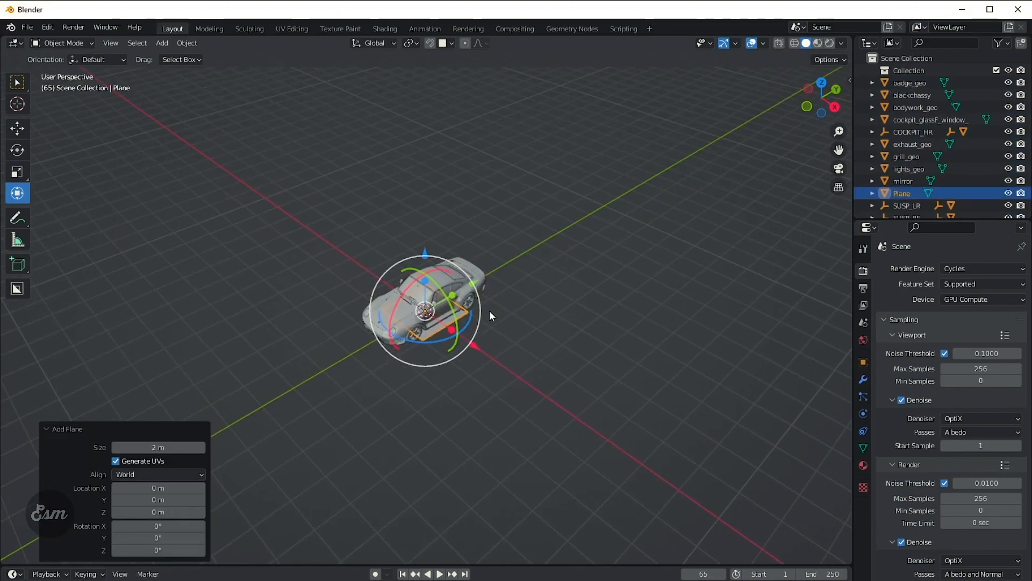
pyautogui.press('s')
pyautogui.click(591, 253)
pyautogui.scroll(-4, 523, 289)
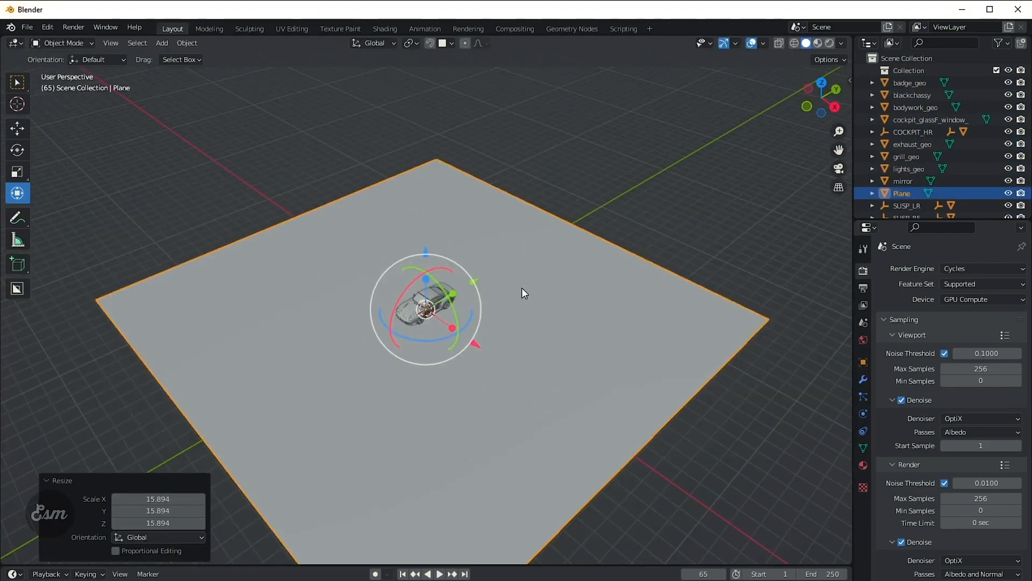
# - Stretch the floor plane further along the X axis only
pyautogui.moveTo(523, 289); pyautogui.dragTo(578, 307, button='middle')
pyautogui.press('s')
pyautogui.press('x')
pyautogui.click(659, 308)
# - Extrude the long edge of the plane behind the car straight up along Z by about 16.7 m
pyautogui.press('Tab')
pyautogui.moveTo(660, 309); pyautogui.dragTo(602, 292, button='middle')
pyautogui.click(614, 251)
pyautogui.scroll(-3, 615, 264)
pyautogui.press('e')
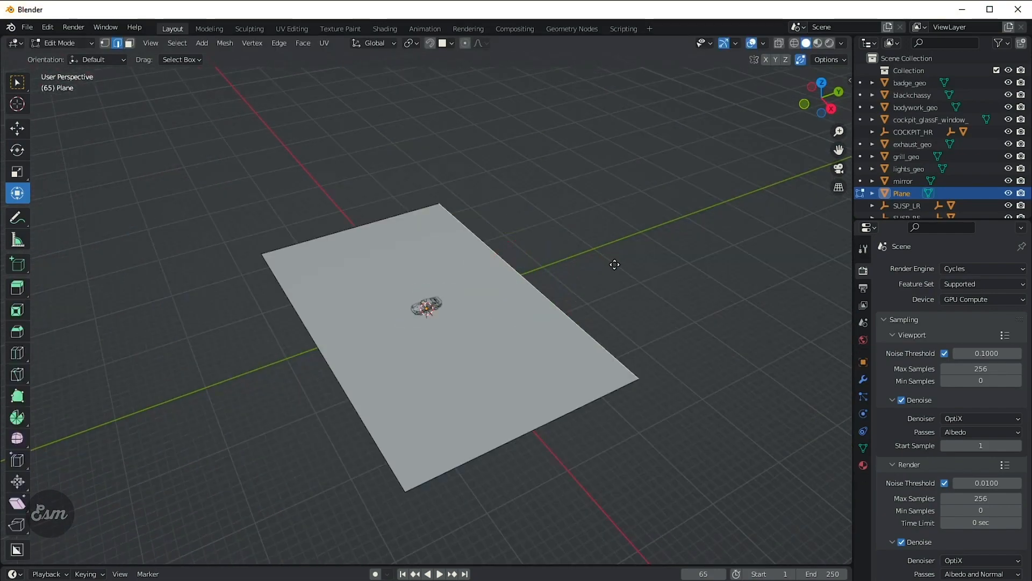
pyautogui.press('z')
pyautogui.click(544, 266)
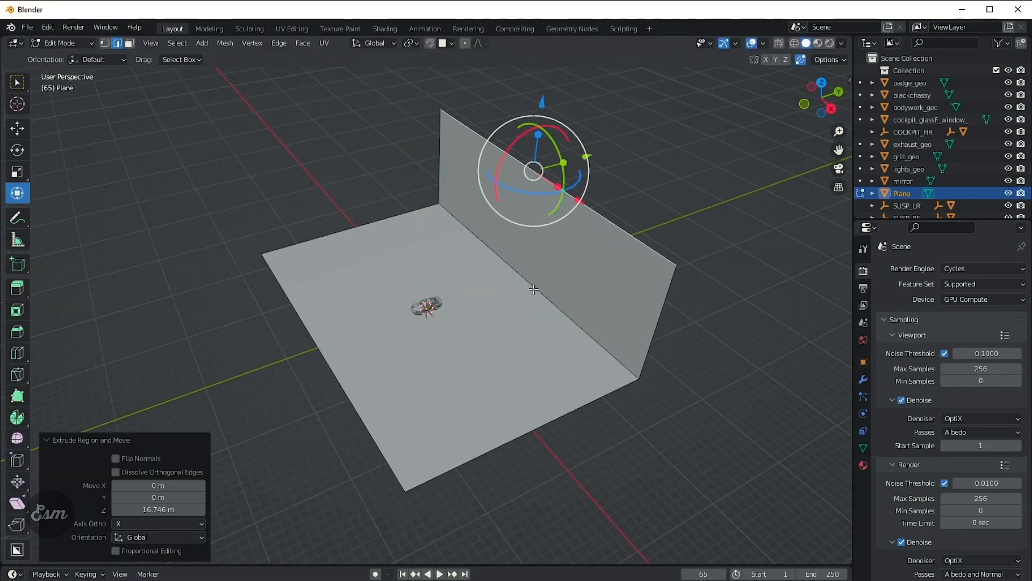
# - Bevel the edge between floor and back wall into a wide, multi-segment rounded curve
pyautogui.click(522, 276)
pyautogui.hotkey('ctrl', 'b')
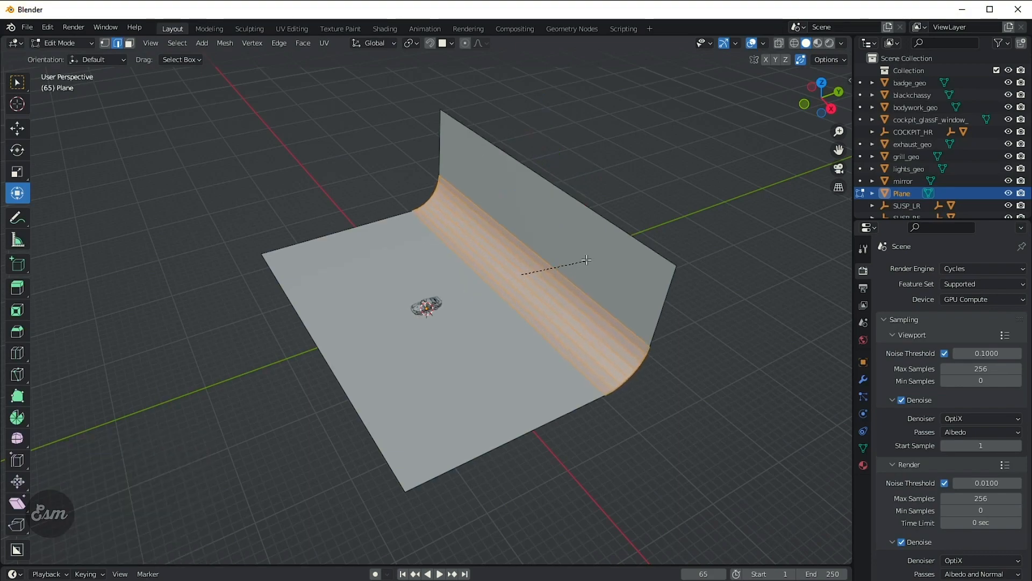
pyautogui.click(599, 244)
# - Raise the top edge of the back wall along Z to make the backdrop taller, and return to Object Mode
pyautogui.moveTo(601, 245); pyautogui.dragTo(627, 224, button='middle')
pyautogui.click(592, 190)
pyautogui.moveTo(540, 105); pyautogui.dragTo(542, 71)
pyautogui.press('Tab')
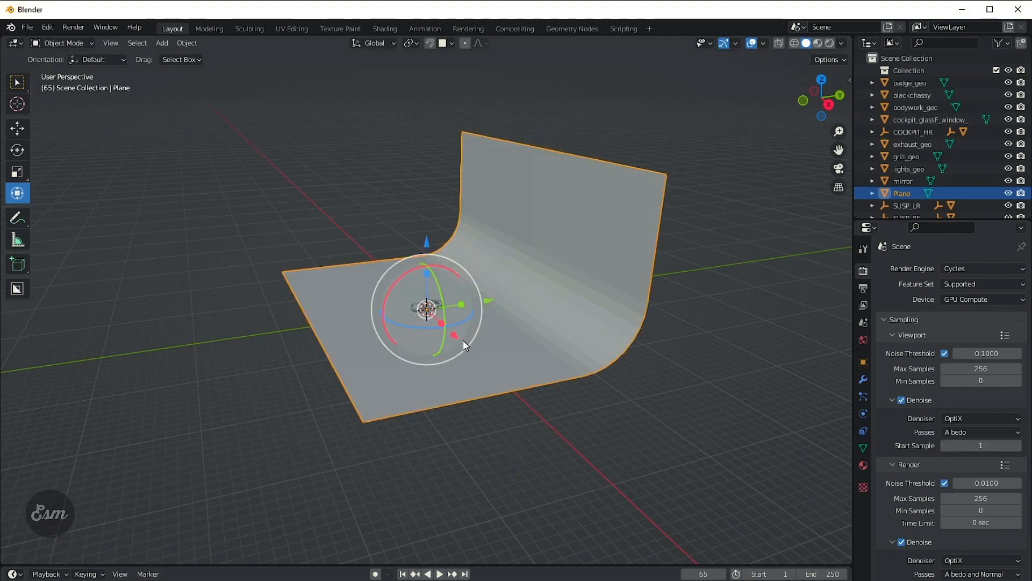
# - Shade the backdrop smooth and enable Auto Smooth at 30°
pyautogui.moveTo(463, 341); pyautogui.dragTo(452, 323, button='middle')
pyautogui.rightClick(452, 323)
pyautogui.click(474, 322)
pyautogui.click(863, 450)
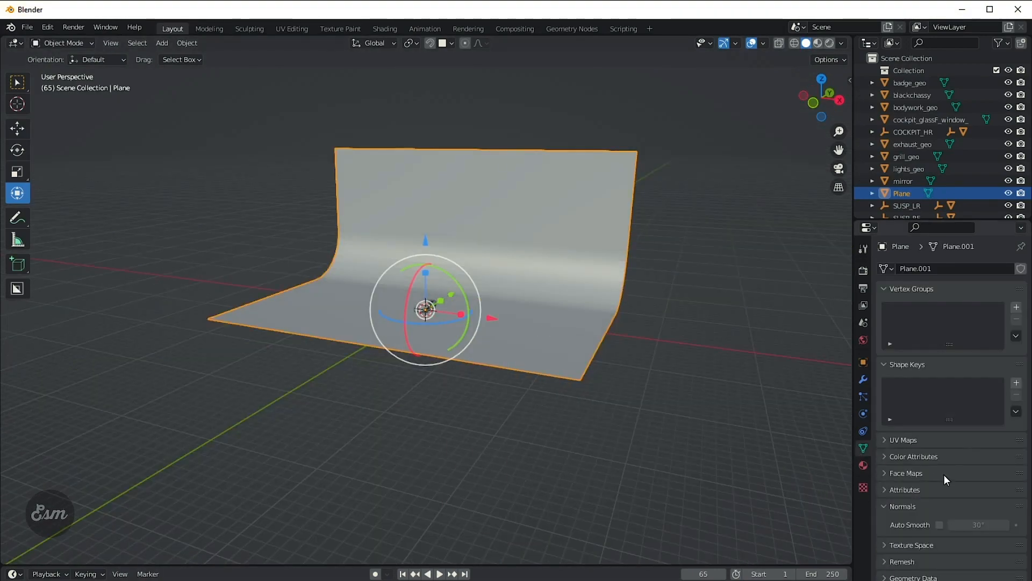
pyautogui.click(940, 525)
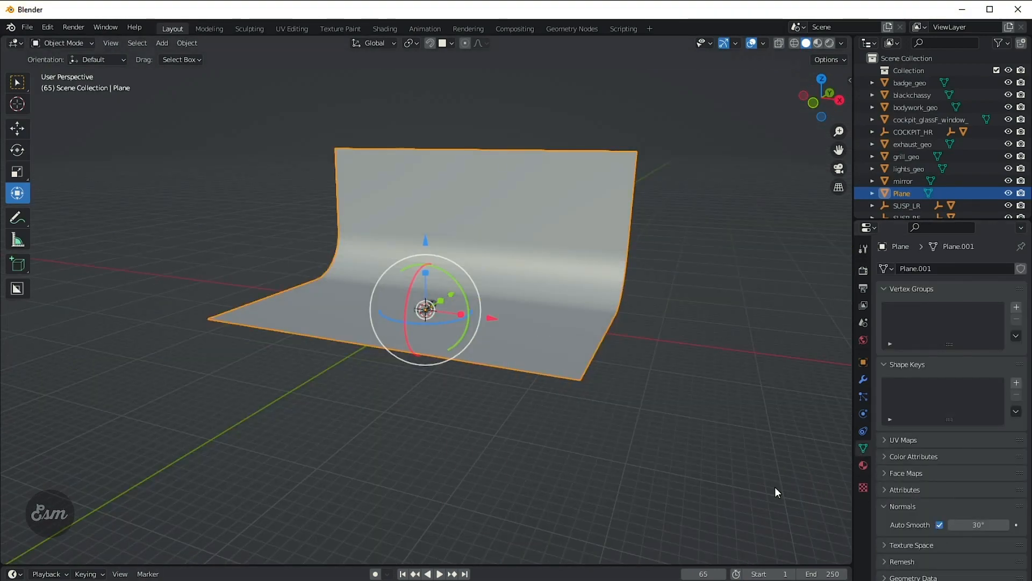
# - Deselect the backdrop and add a camera to the scene
pyautogui.moveTo(785, 488); pyautogui.dragTo(598, 440, button='middle')
pyautogui.click(598, 440)
pyautogui.scroll(4, 512, 380)
pyautogui.moveTo(513, 380); pyautogui.dragTo(480, 369, button='middle')
pyautogui.scroll(4, 479, 369)
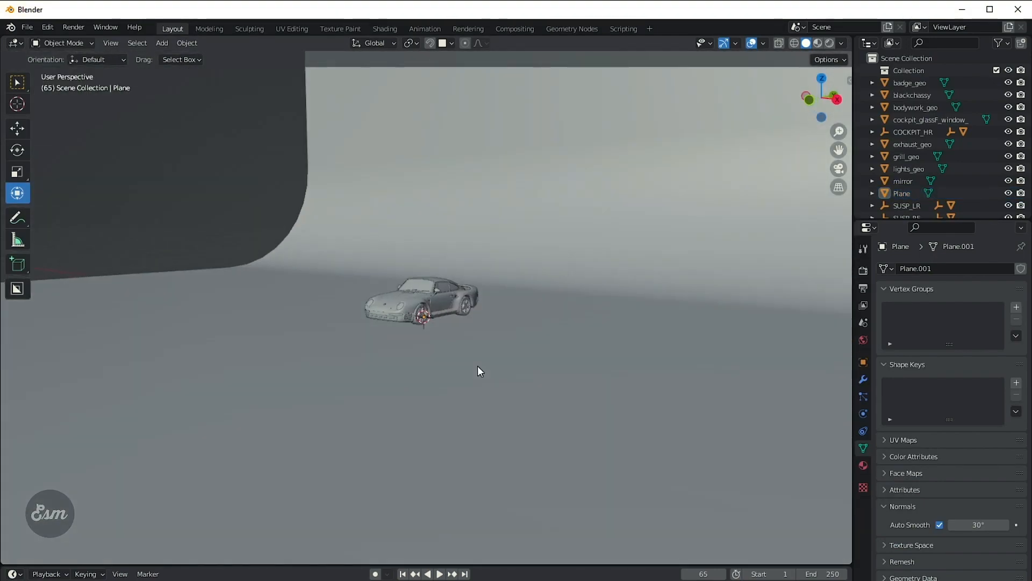
pyautogui.hotkey('shift', 'a')
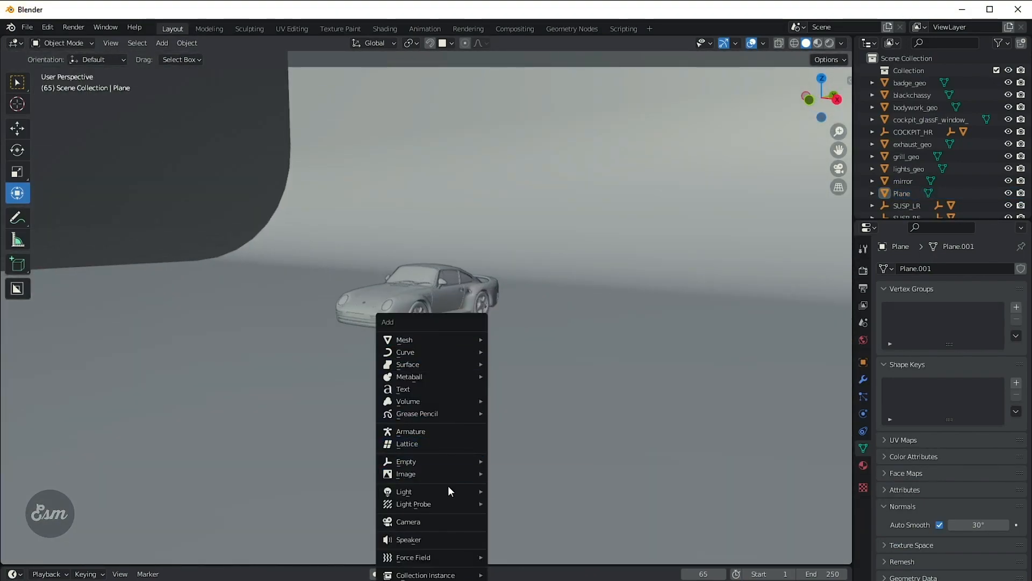
pyautogui.click(440, 519)
# - Align the camera to a close, low three-quarter view of the car's front
pyautogui.scroll(5, 423, 468)
pyautogui.keyDown('shift'); pyautogui.moveTo(540, 395); pyautogui.dragTo(688, 448, button='middle'); pyautogui.keyUp('shift')
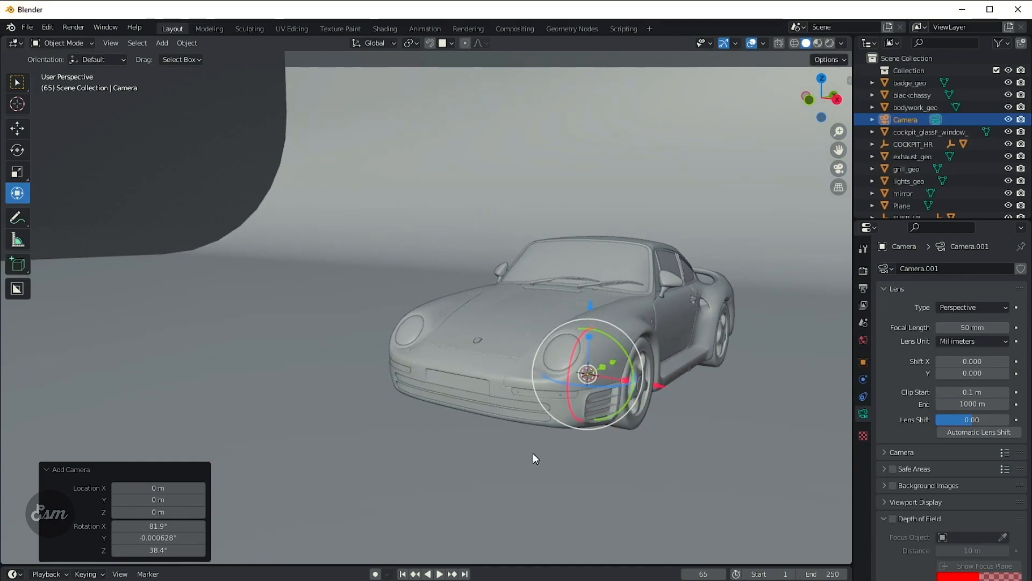
pyautogui.moveTo(595, 321); pyautogui.dragTo(530, 346, button='middle')
pyautogui.scroll(2, 531, 346)
pyautogui.press('KP_0')
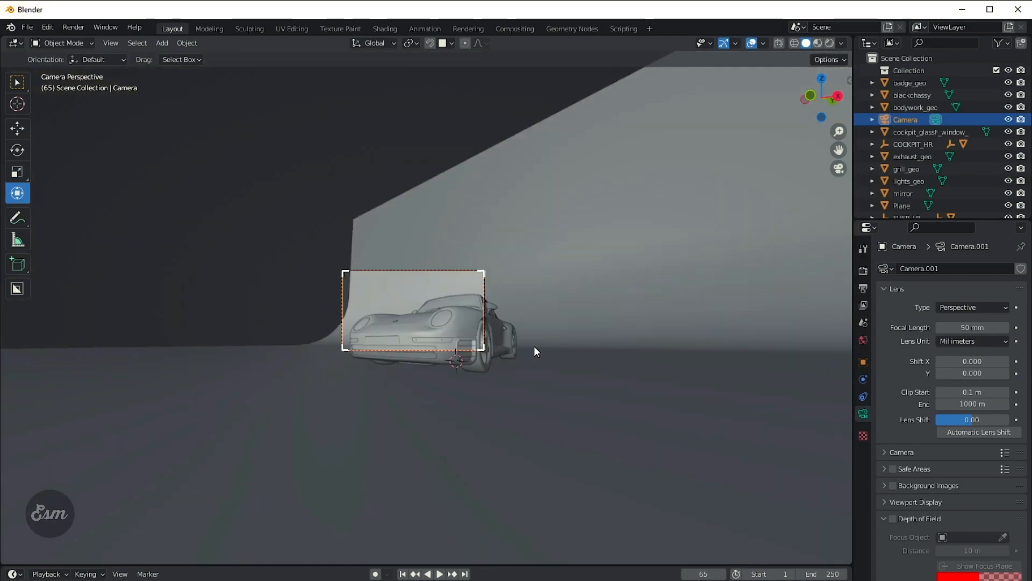
pyautogui.scroll(2, 534, 346)
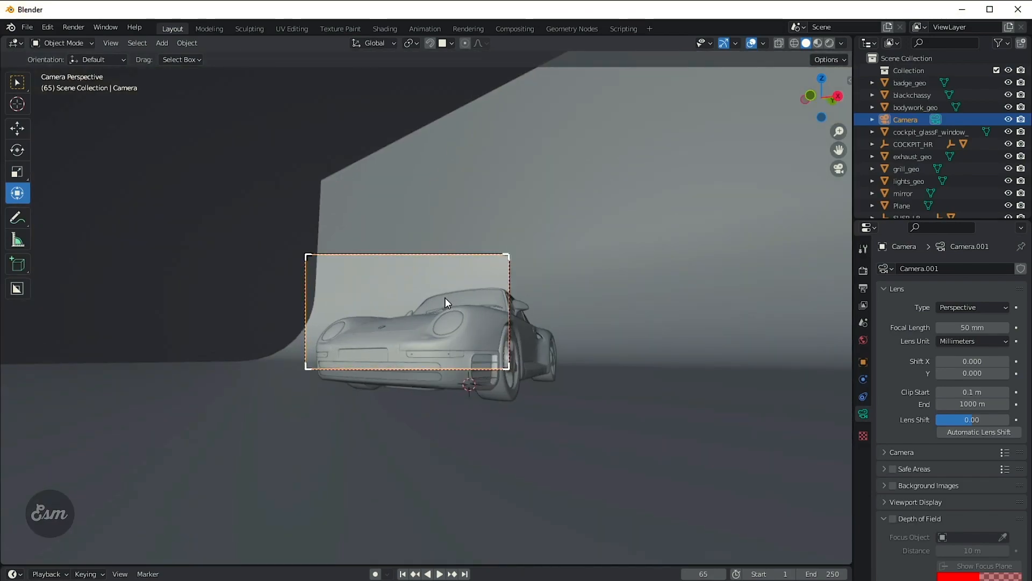
# - Reposition the camera with Walk/Fly navigation until the whole car fits inside the camera frame
pyautogui.click(111, 43)
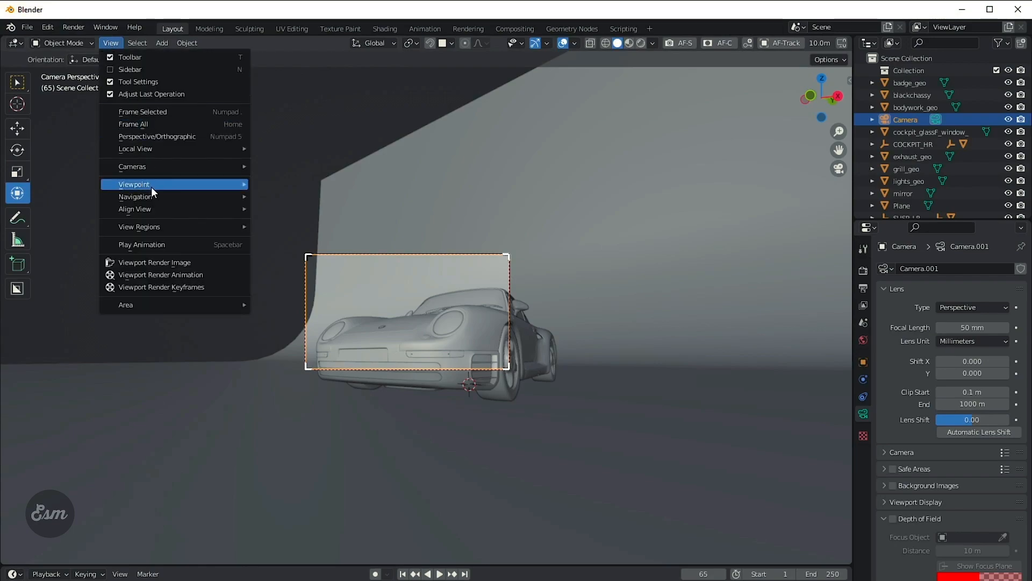
pyautogui.moveTo(154, 199)
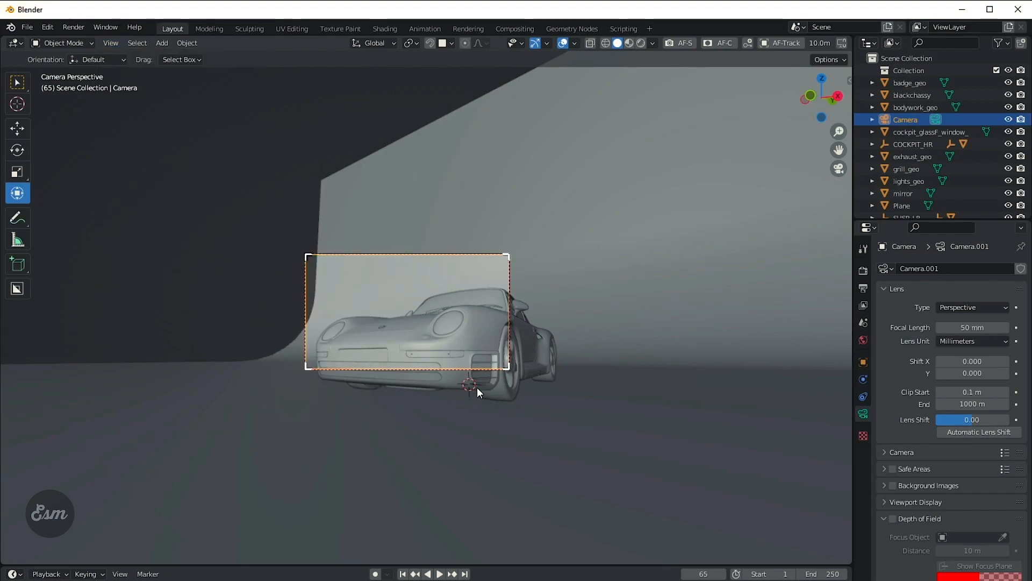
pyautogui.hotkey('shift', '`')
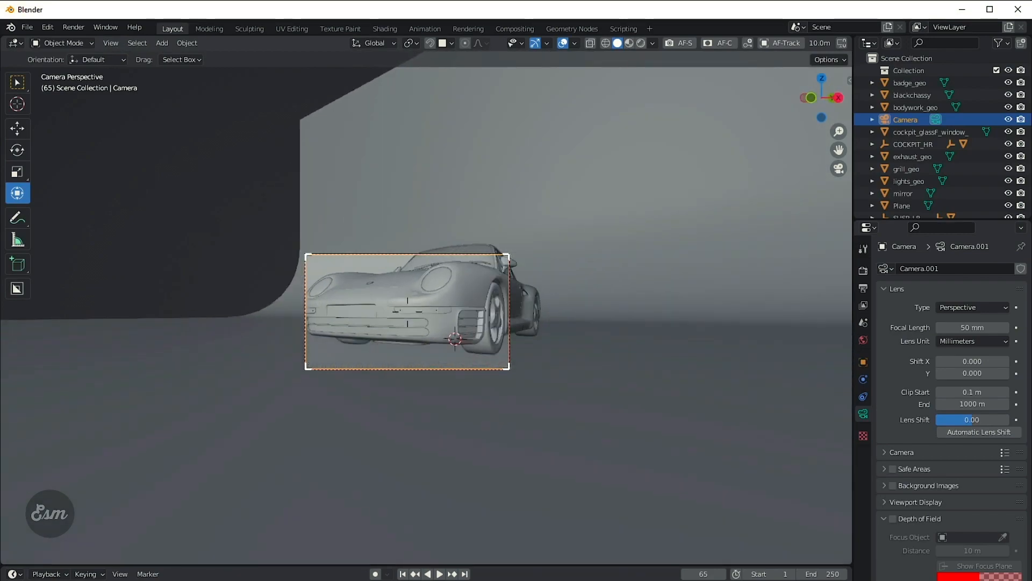
pyautogui.press('a')
pyautogui.press('d')
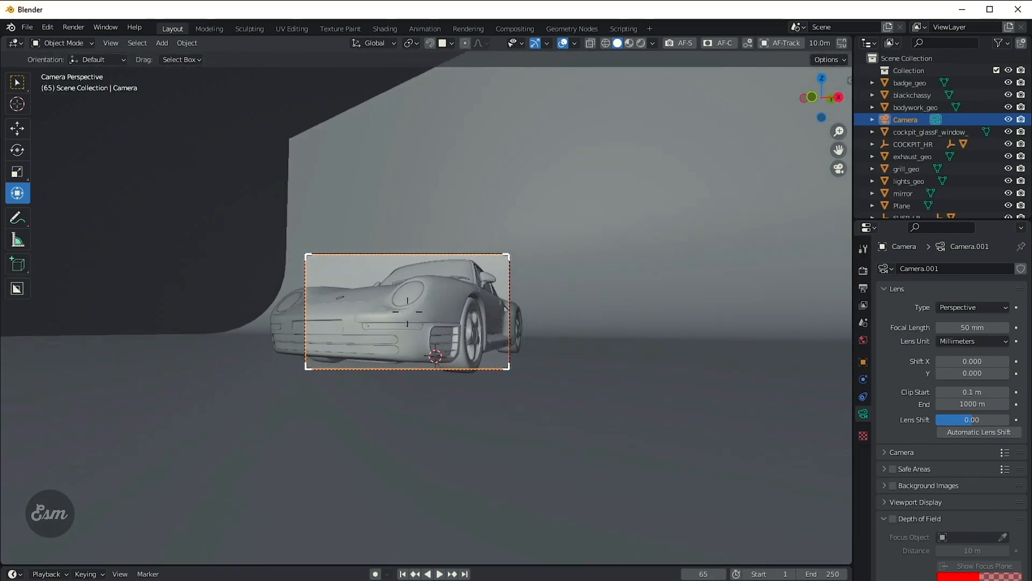
pyautogui.press('s')
pyautogui.press('a')
pyautogui.press('w')
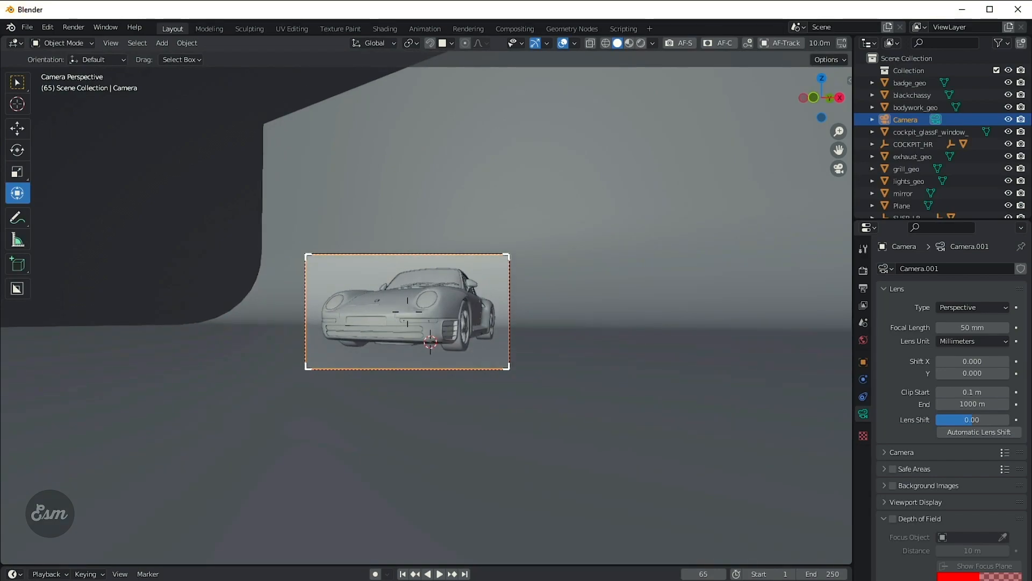
pyautogui.click(418, 307)
pyautogui.scroll(-1, 417, 308)
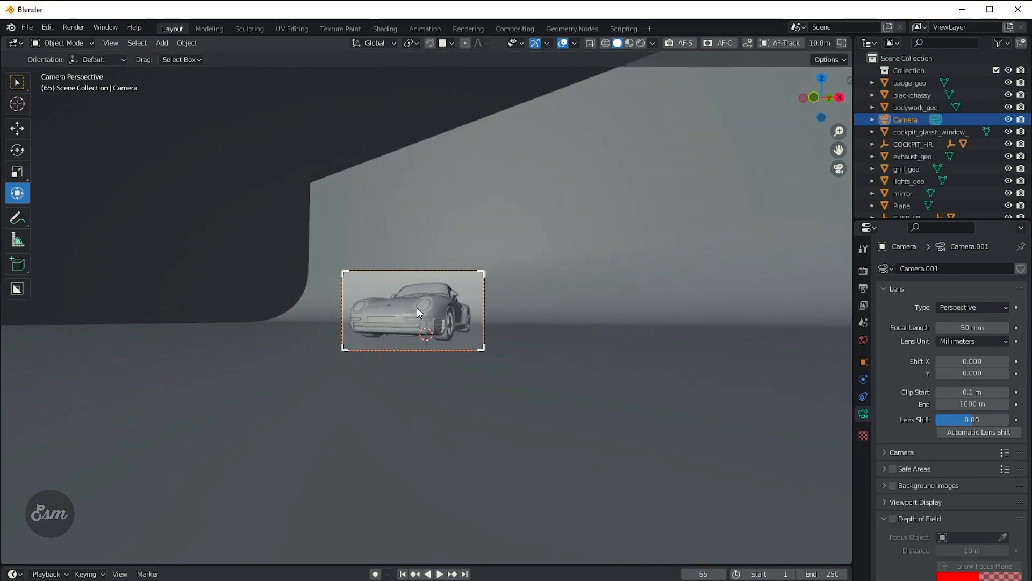
# - Leave the camera view, add an area light and raise it about 2.29 m above the car
pyautogui.press('KP_0')
pyautogui.scroll(-4, 351, 279)
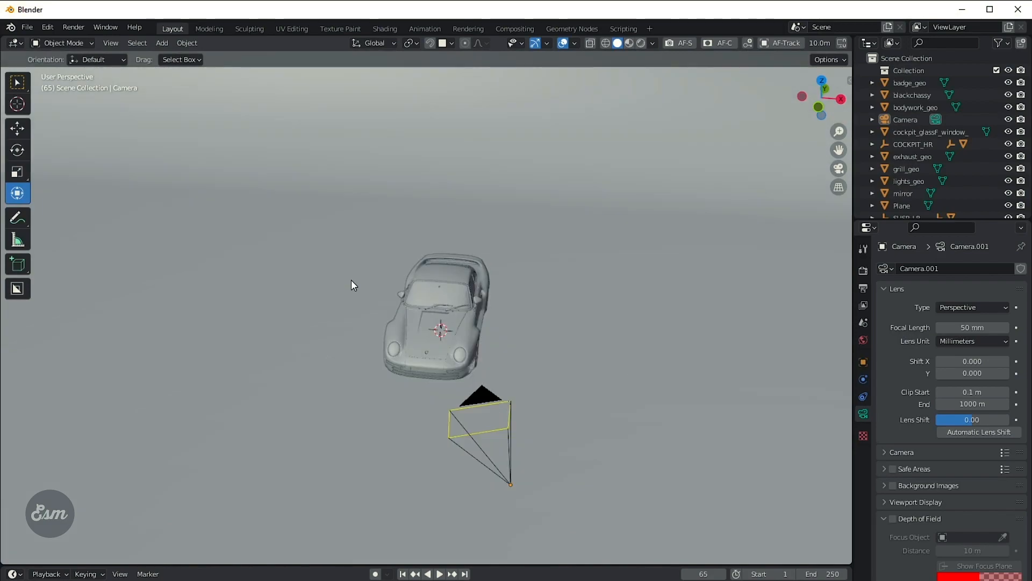
pyautogui.hotkey('shift', 'a')
pyautogui.moveTo(320, 253)
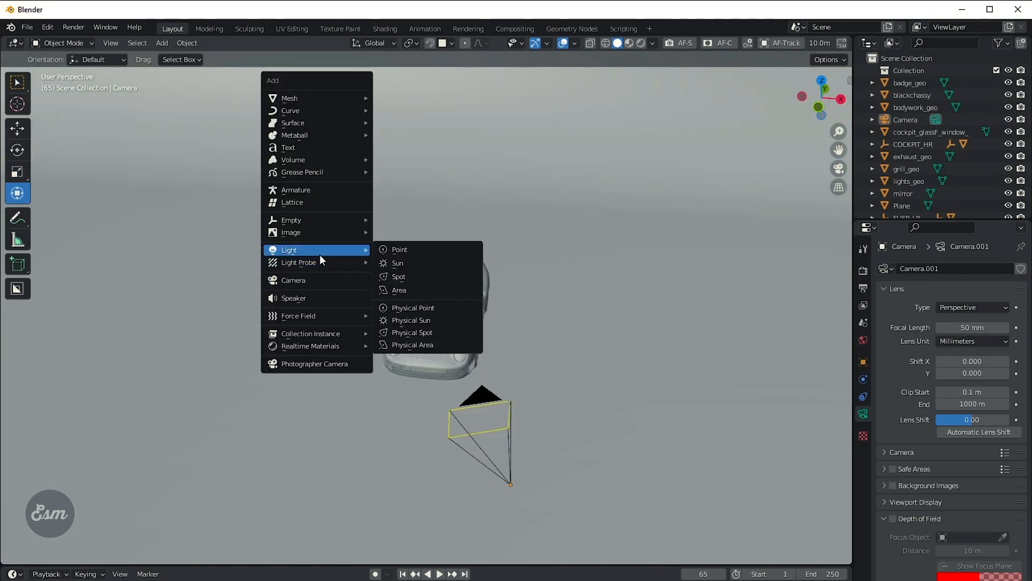
pyautogui.click(407, 290)
pyautogui.moveTo(404, 324); pyautogui.dragTo(473, 299, button='middle')
pyautogui.moveTo(432, 261); pyautogui.dragTo(422, 186)
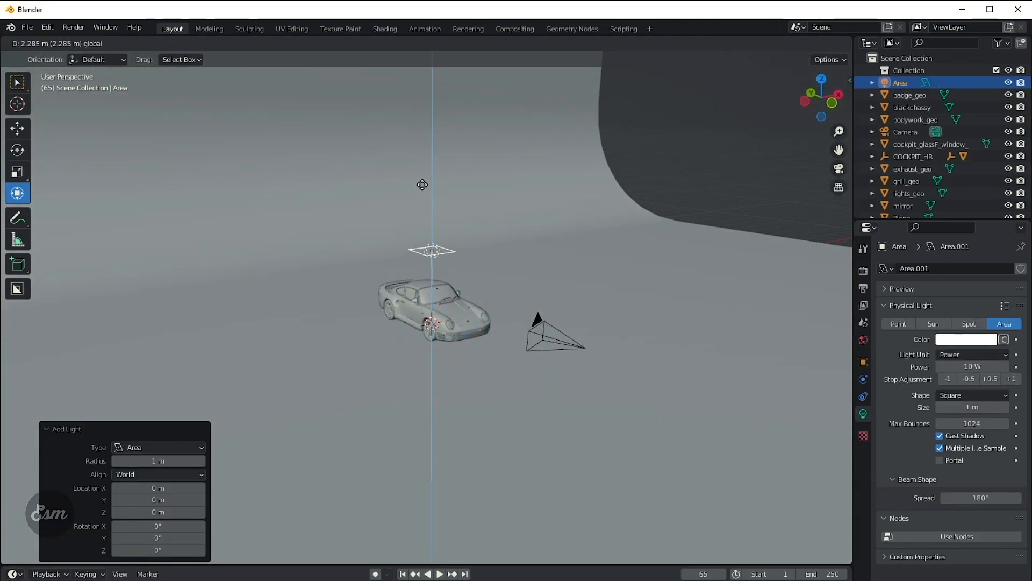
# - Scale the area light by about 5.2 along Y and about 3.9 along X to cover the car
pyautogui.moveTo(446, 205); pyautogui.dragTo(486, 259, button='middle')
pyautogui.press('s')
pyautogui.press('y')
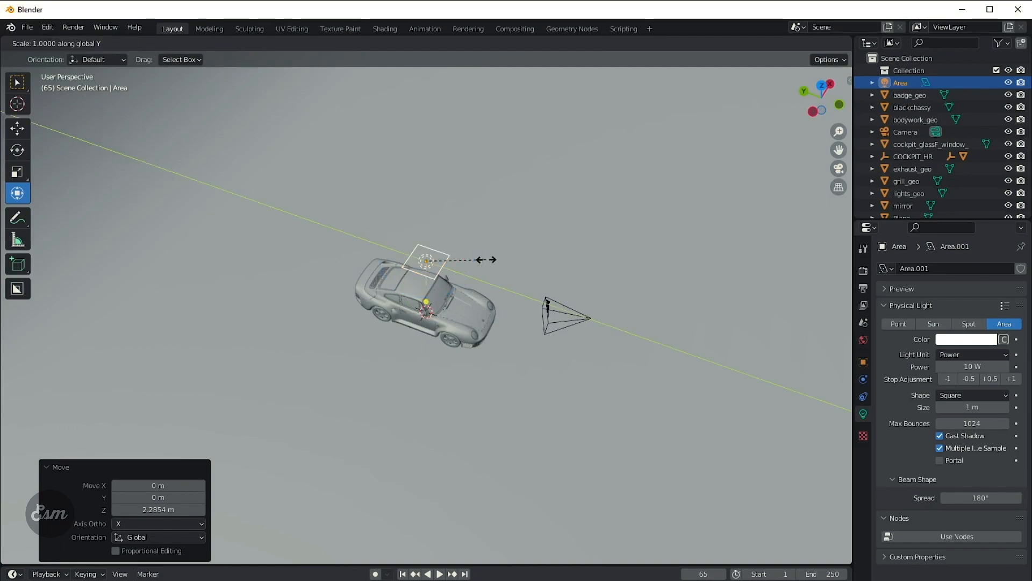
pyautogui.click(737, 262)
pyautogui.moveTo(645, 252); pyautogui.dragTo(503, 255, button='middle')
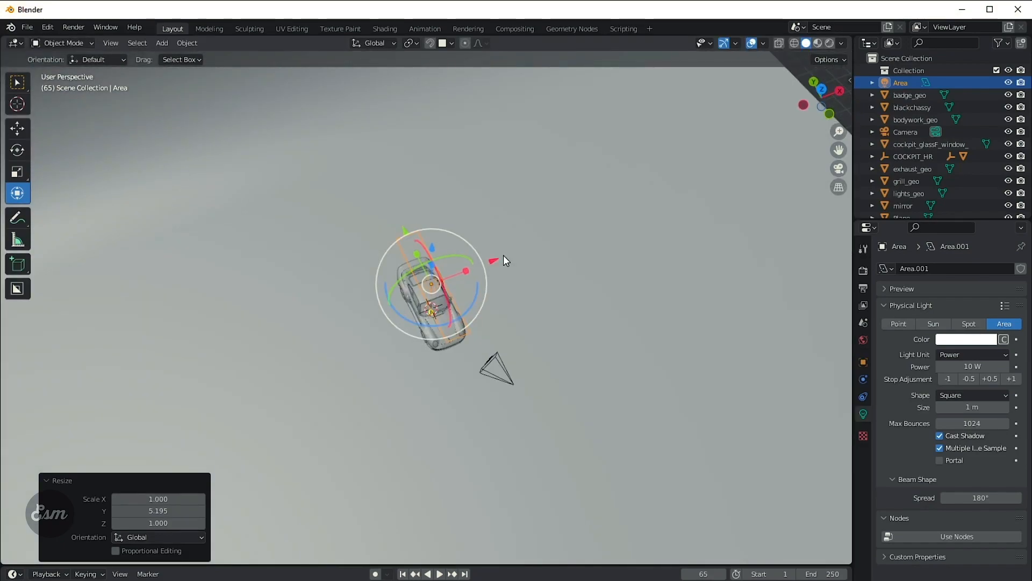
pyautogui.press('s')
pyautogui.press('x')
pyautogui.click(747, 215)
pyautogui.moveTo(748, 215); pyautogui.dragTo(857, 233, button='middle')
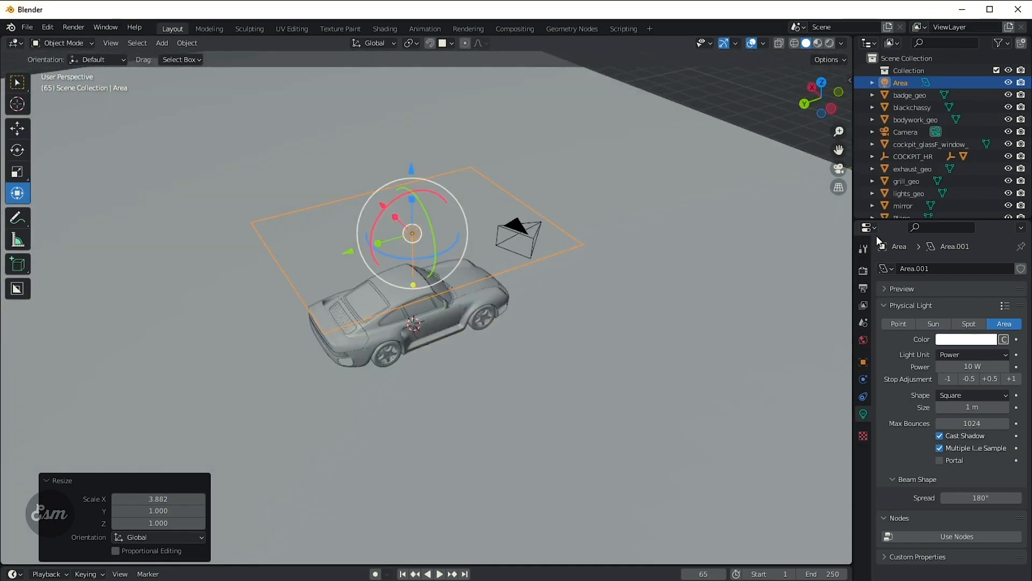
# - Set the area light's power to 500 W and its color to pale cyan (H 0.5, S 0.277, V 1)
pyautogui.click(961, 363)
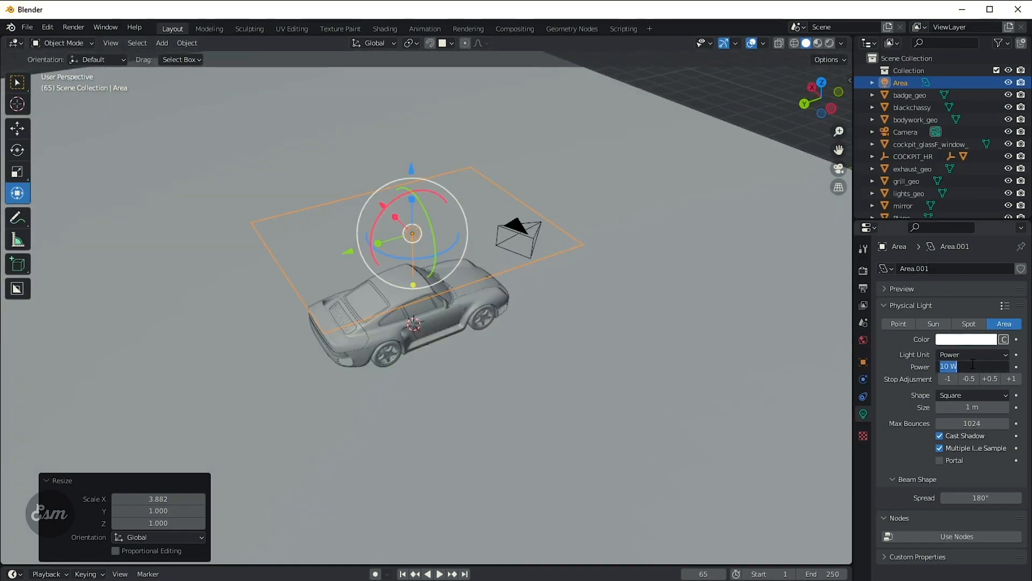
pyautogui.press('Return')
pyautogui.click(964, 342)
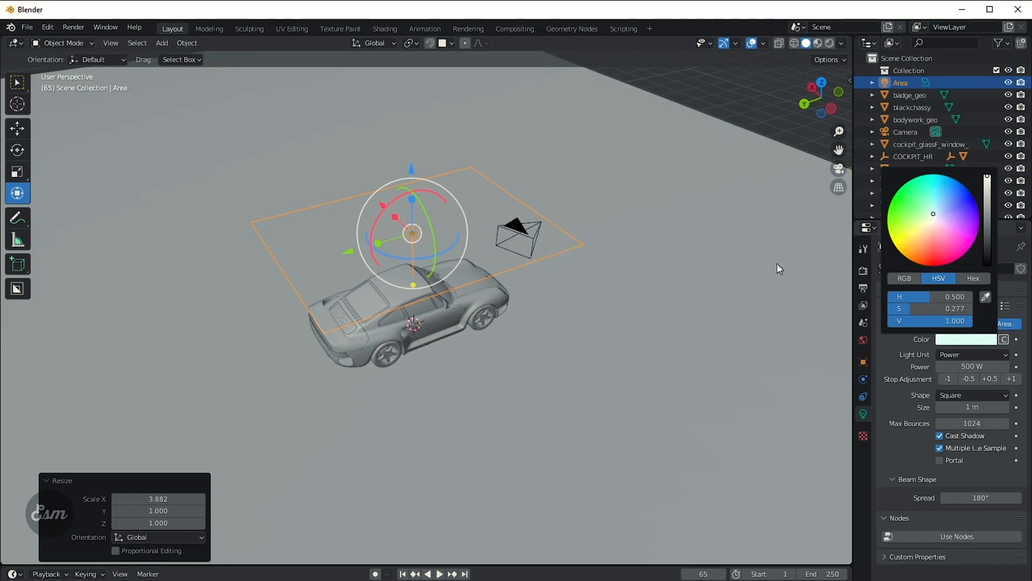
# - Add a point light at the world origin
pyautogui.scroll(-4, 597, 275)
pyautogui.moveTo(624, 220); pyautogui.dragTo(692, 217, button='middle')
pyautogui.click(571, 221)
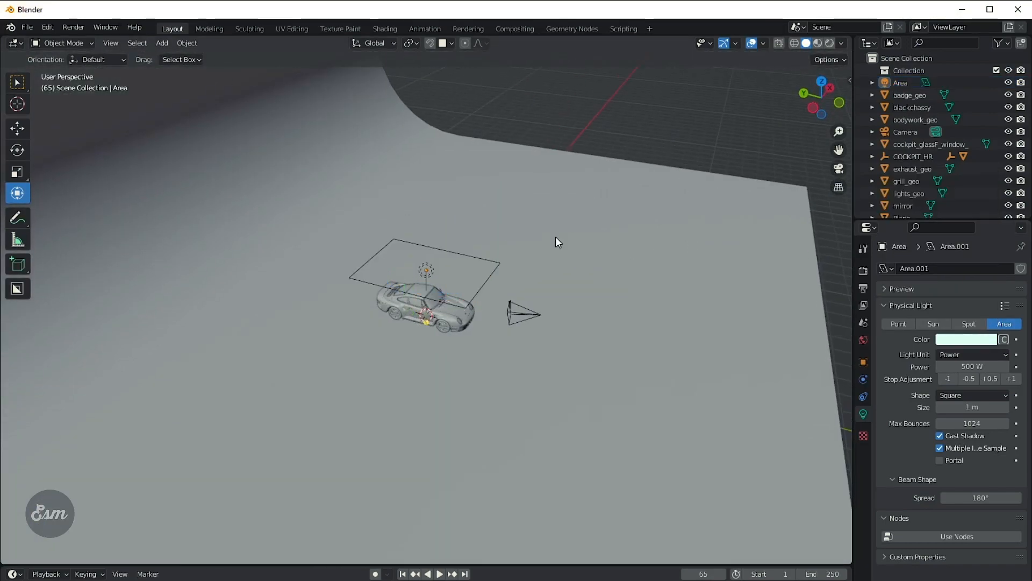
pyautogui.moveTo(571, 220); pyautogui.dragTo(448, 250, button='middle')
pyautogui.click(449, 252)
pyautogui.hotkey('shift', 's')
pyautogui.press('Escape')
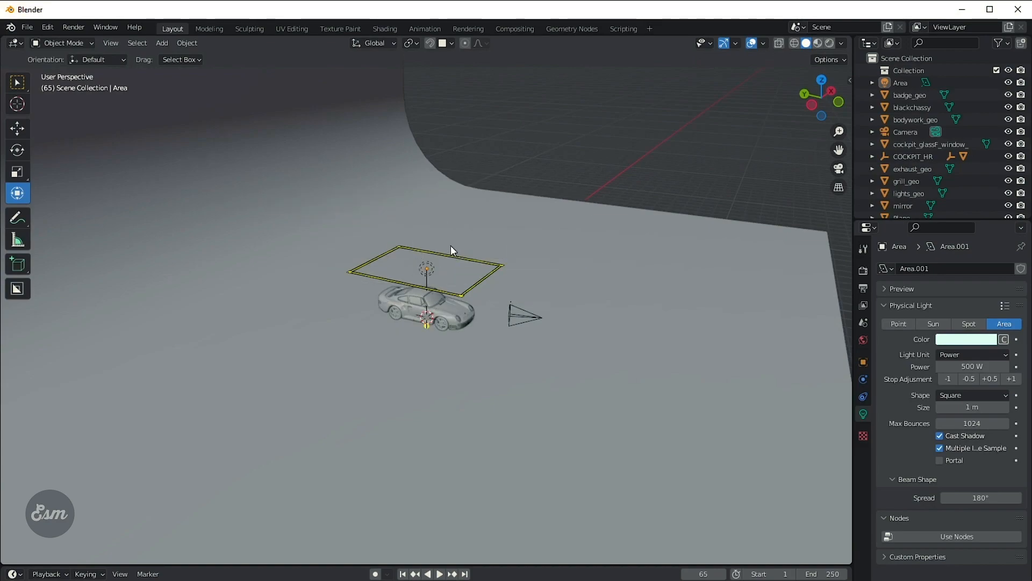
pyautogui.hotkey('shift', 'a')
pyautogui.moveTo(467, 293)
pyautogui.click(550, 292)
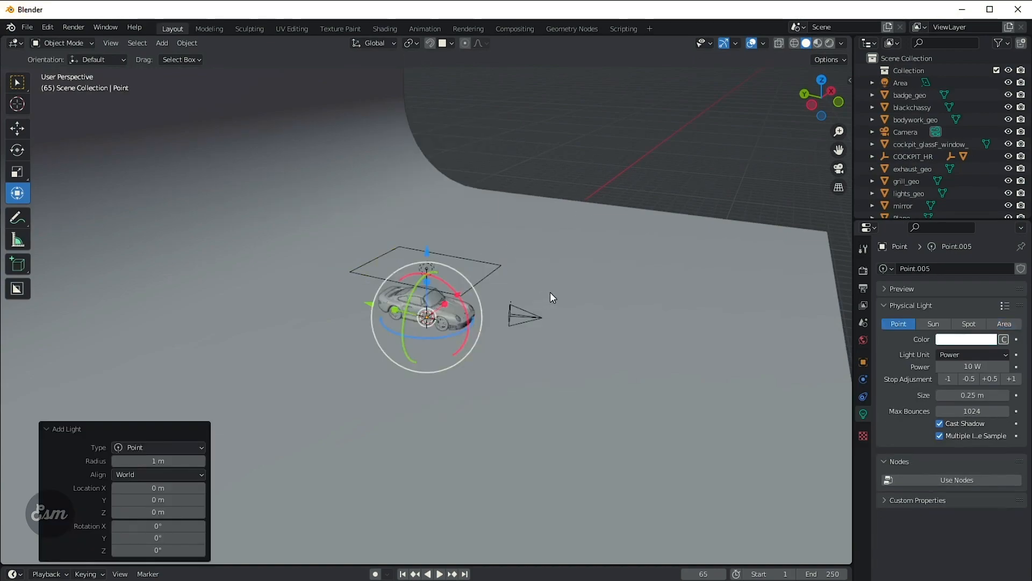
# - Move the point light along X to the side of the car and raise it above the floor
pyautogui.moveTo(550, 292); pyautogui.dragTo(483, 290, button='middle')
pyautogui.scroll(4, 483, 290)
pyautogui.press('g')
pyautogui.press('x')
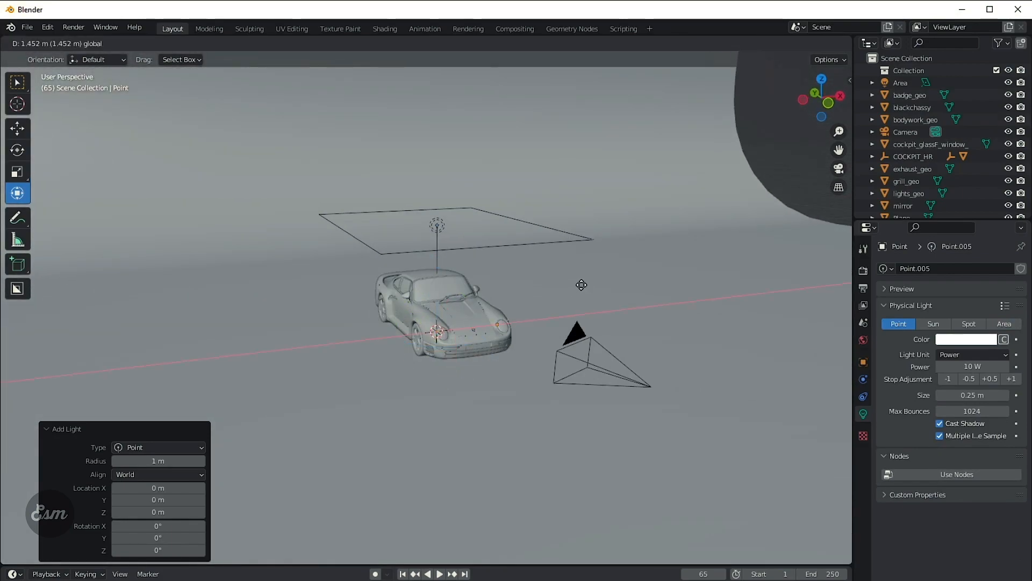
pyautogui.moveTo(602, 277); pyautogui.dragTo(602, 277)
pyautogui.moveTo(602, 277); pyautogui.dragTo(512, 305, button='middle')
pyautogui.moveTo(526, 311); pyautogui.dragTo(531, 280)
# - Shift the point light along Y to sit beside the car's rear wheel
pyautogui.moveTo(605, 280); pyautogui.dragTo(553, 244, button='middle')
pyautogui.scroll(4, 499, 321)
pyautogui.moveTo(489, 334); pyautogui.dragTo(544, 327)
pyautogui.moveTo(544, 327); pyautogui.dragTo(561, 363, button='middle')
pyautogui.moveTo(636, 399); pyautogui.dragTo(641, 400)
pyautogui.moveTo(641, 400); pyautogui.dragTo(737, 363, button='middle')
# - Set the point light's size to 1.15 m and its power to 50 W
pyautogui.moveTo(967, 394); pyautogui.dragTo(989, 394)
pyautogui.click(962, 364)
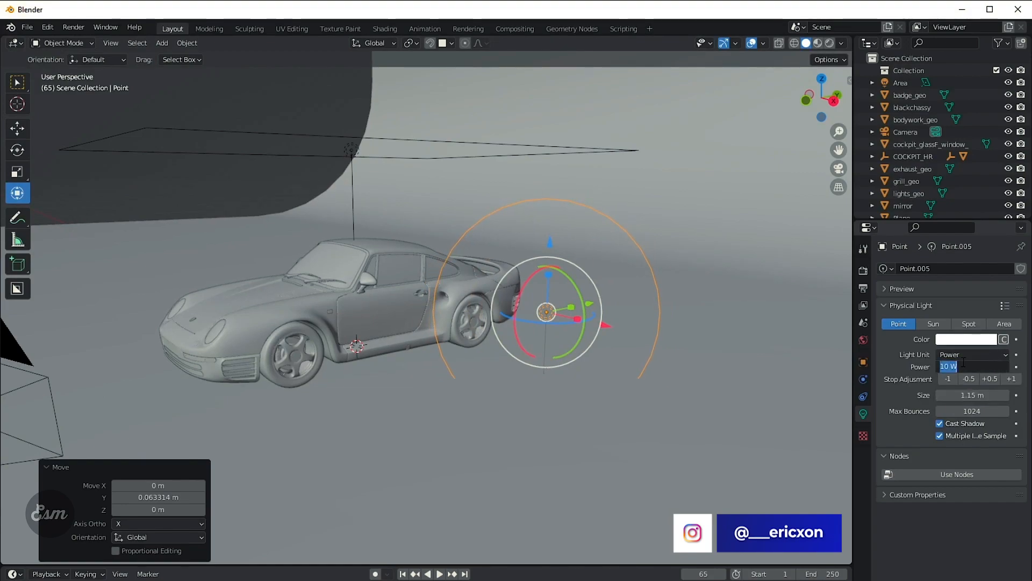
pyautogui.write('50')
pyautogui.press('Return')
# - Duplicate the point light along Y to beside the car's front wheel
pyautogui.moveTo(726, 296); pyautogui.dragTo(521, 351, button='middle')
pyautogui.hotkey('shift', 'd')
pyautogui.press('y')
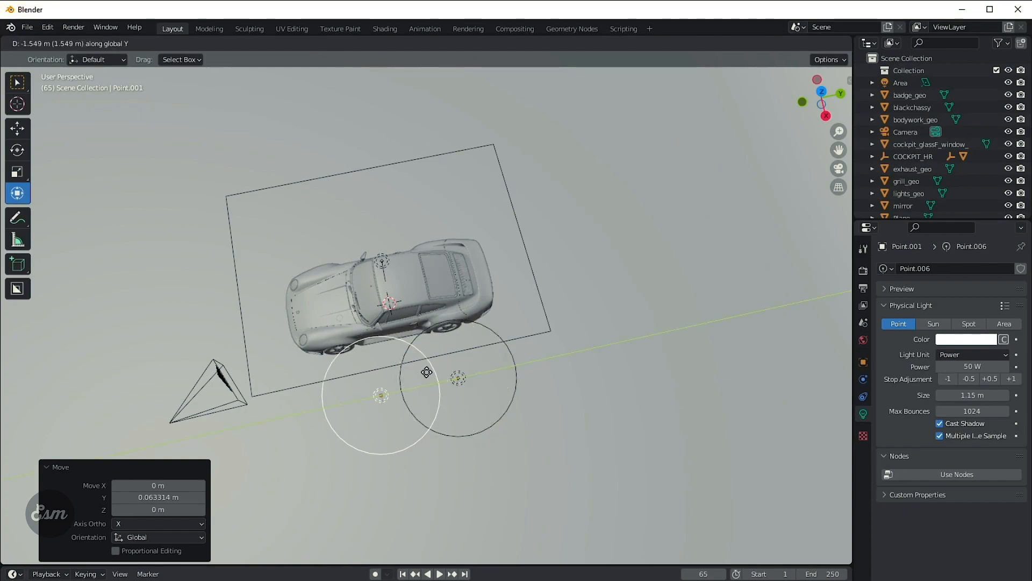
pyautogui.click(399, 381)
# - Duplicate both side point lights together along X to the opposite side of the car
pyautogui.keyDown('shift'); pyautogui.click(457, 378); pyautogui.keyUp('shift')
pyautogui.moveTo(449, 373); pyautogui.dragTo(466, 349, button='middle')
pyautogui.hotkey('shift', 'd')
pyautogui.press('x')
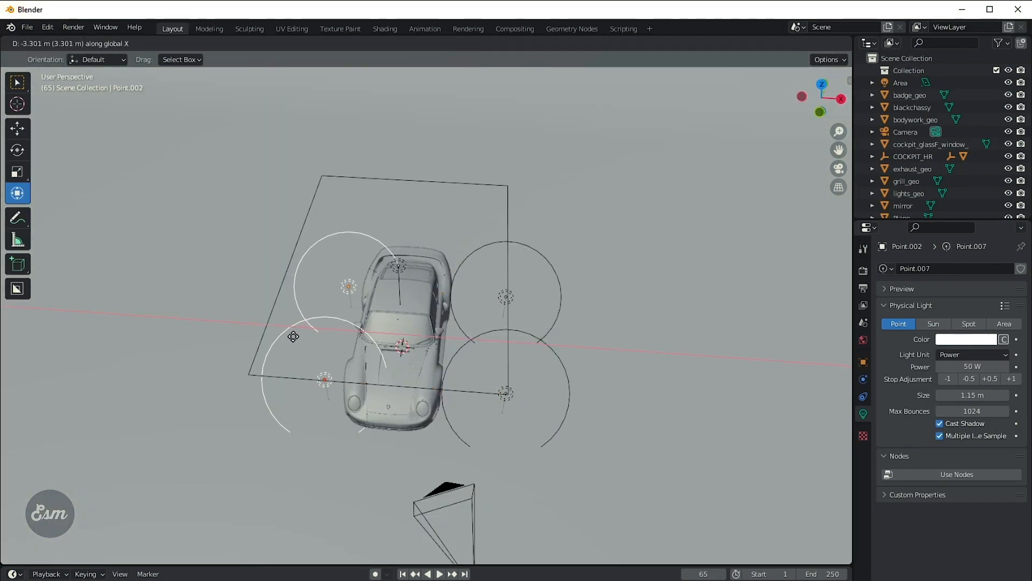
pyautogui.click(301, 335)
# - Duplicate a front point light along Y ahead of the car and shift the copy about 1.59 m along X toward the car's centerline
pyautogui.moveTo(301, 334); pyautogui.dragTo(467, 362, button='middle')
pyautogui.hotkey('shift', 'd')
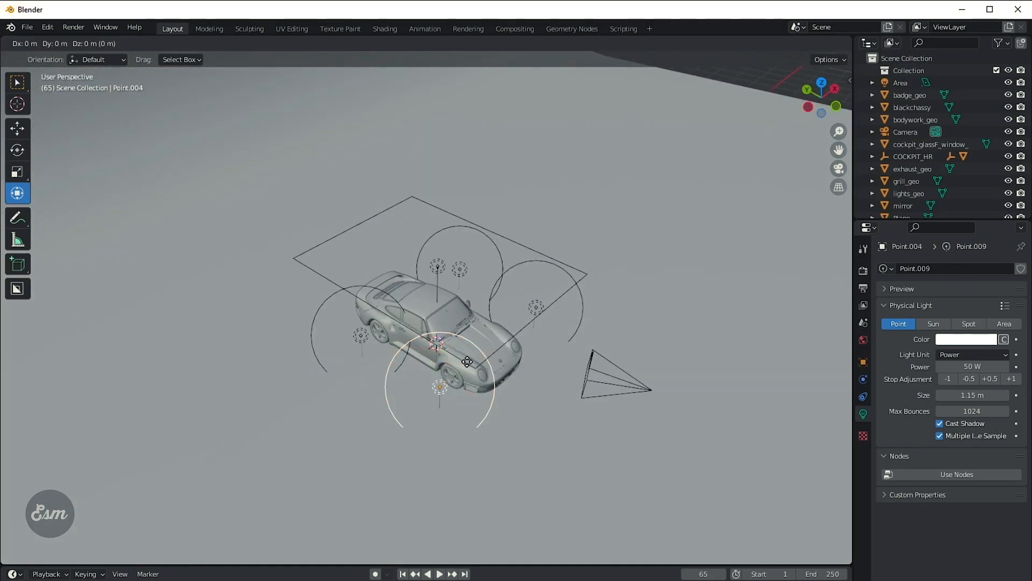
pyautogui.press('y')
pyautogui.click(545, 413)
pyautogui.moveTo(546, 413); pyautogui.dragTo(502, 461, button='middle')
pyautogui.moveTo(504, 457); pyautogui.dragTo(568, 421)
# - Adjust the front center light's distance from the car along Y and set its size to 1.84 m
pyautogui.moveTo(567, 421); pyautogui.dragTo(546, 297, button='middle')
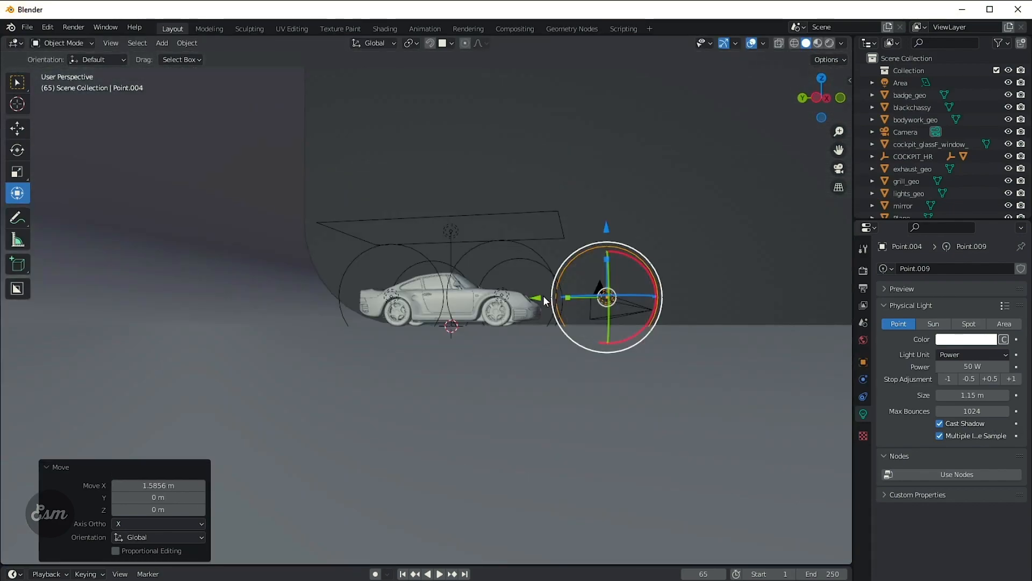
pyautogui.moveTo(538, 298); pyautogui.dragTo(493, 299)
pyautogui.moveTo(948, 396); pyautogui.dragTo(984, 396)
# - Duplicate the front center light about 5.39 m along Y to behind the car
pyautogui.moveTo(618, 301); pyautogui.dragTo(647, 327, button='middle')
pyautogui.hotkey('shift', 'd')
pyautogui.press('y')
pyautogui.click(404, 297)
pyautogui.moveTo(511, 271); pyautogui.dragTo(407, 225, button='middle')
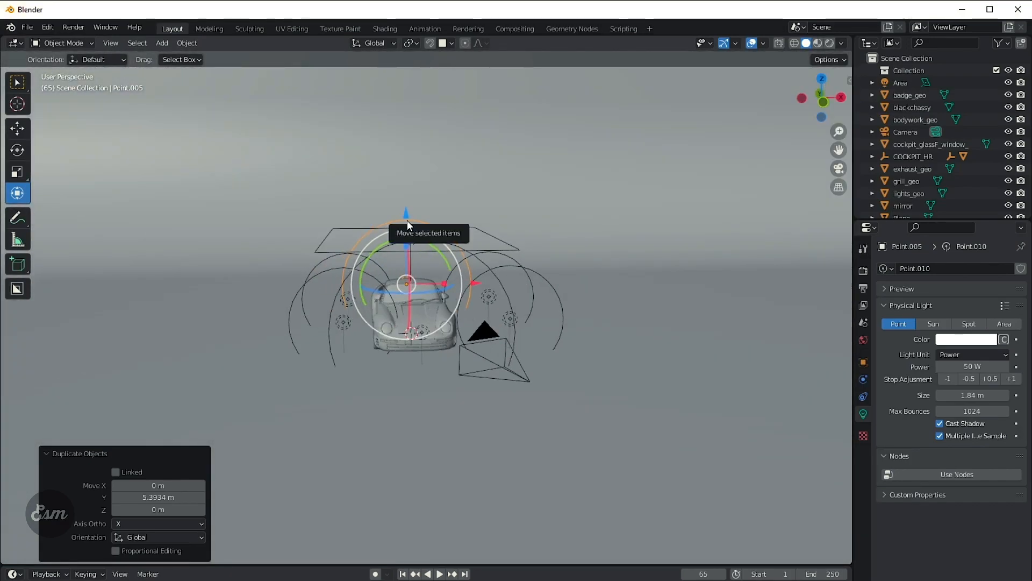
# - Return to the camera view and give the backdrop plane a new material with a light pink base color
pyautogui.press('KP_0')
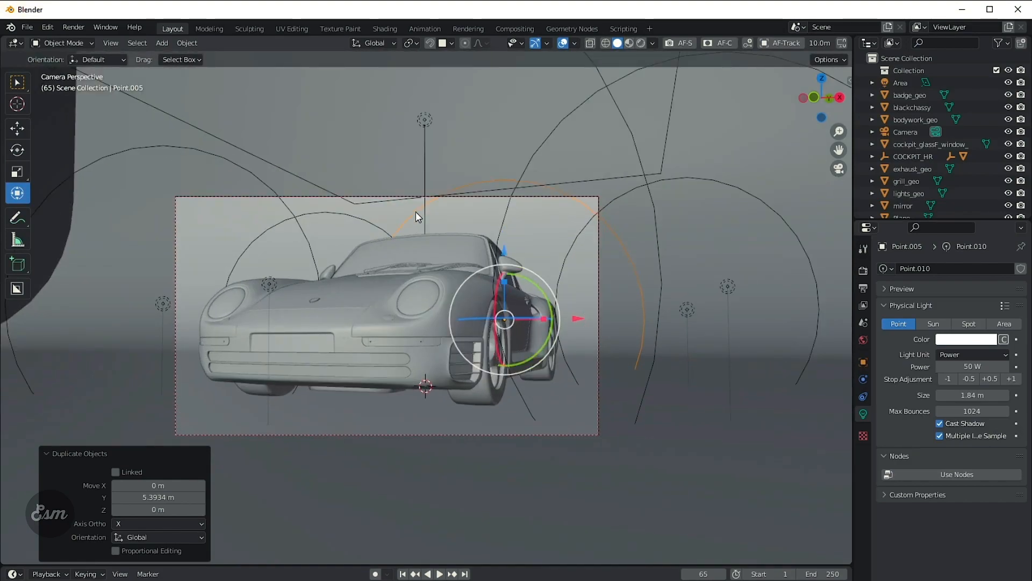
pyautogui.click(709, 451)
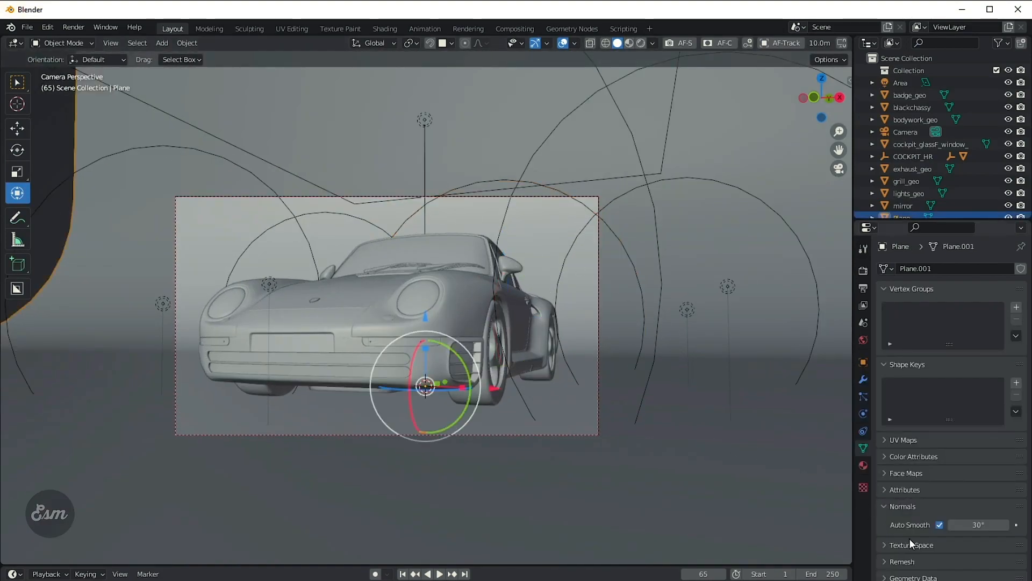
pyautogui.click(865, 465)
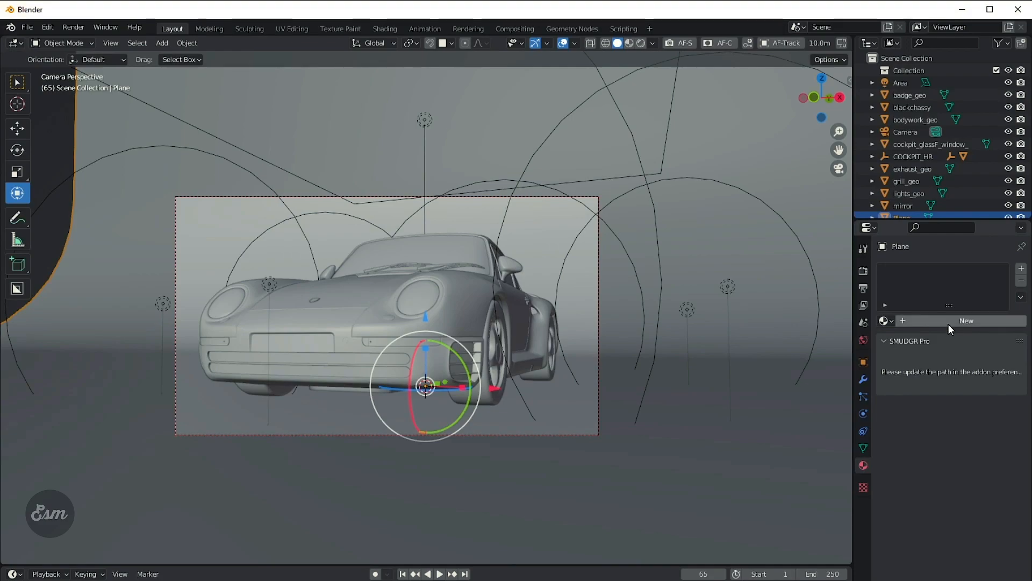
pyautogui.click(948, 323)
pyautogui.click(960, 431)
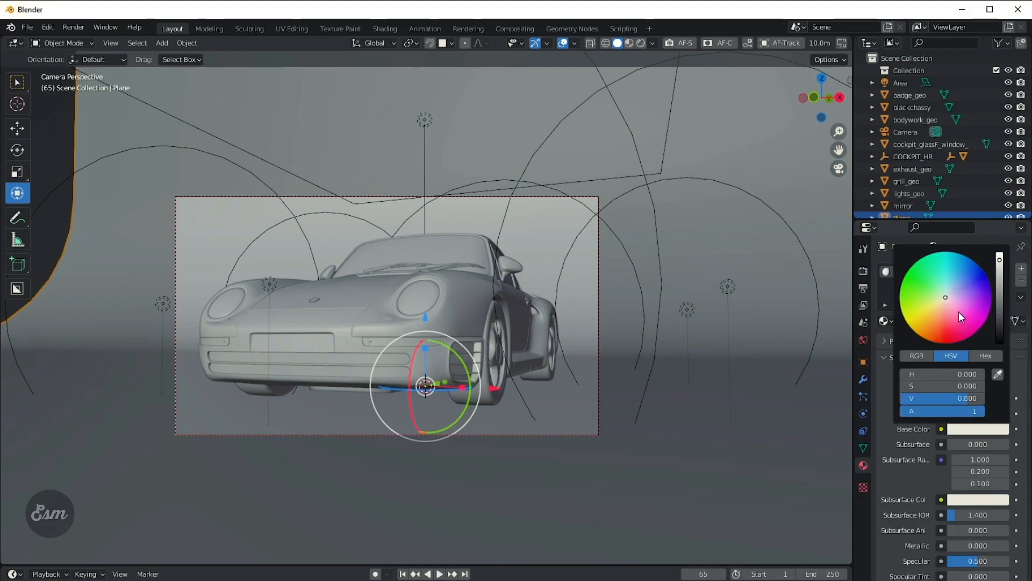
pyautogui.moveTo(946, 297); pyautogui.dragTo(953, 301)
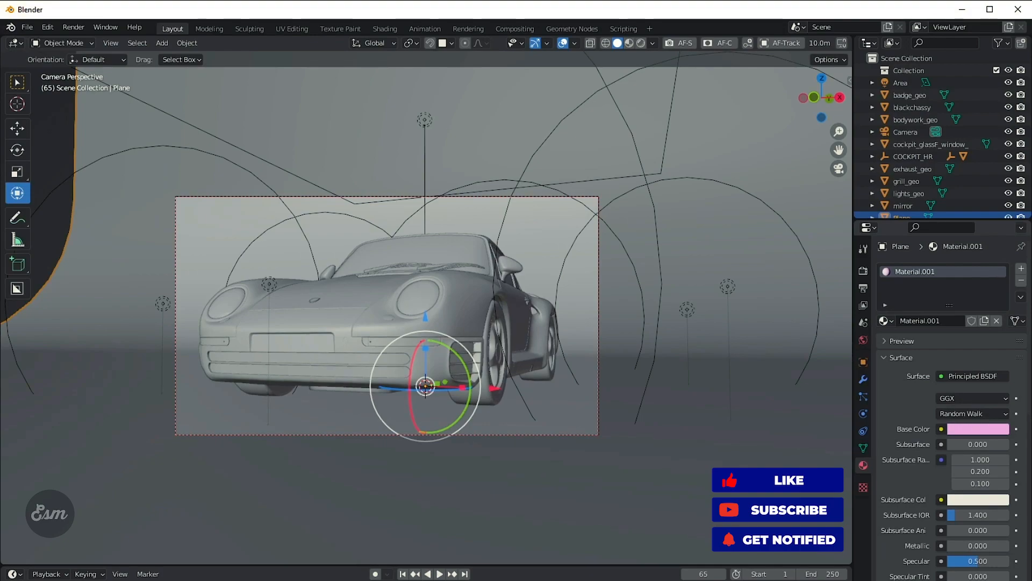
# - Show the scene in Material Preview shading and shift the camera slightly sideways with walk navigation
pyautogui.scroll(-3, 641, 429)
pyautogui.press('z')
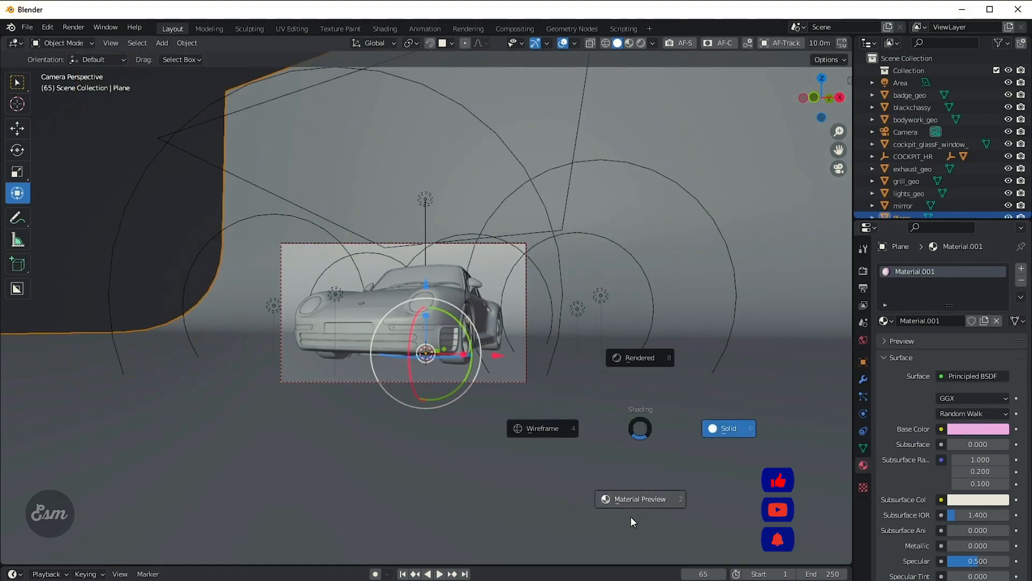
pyautogui.click(631, 517)
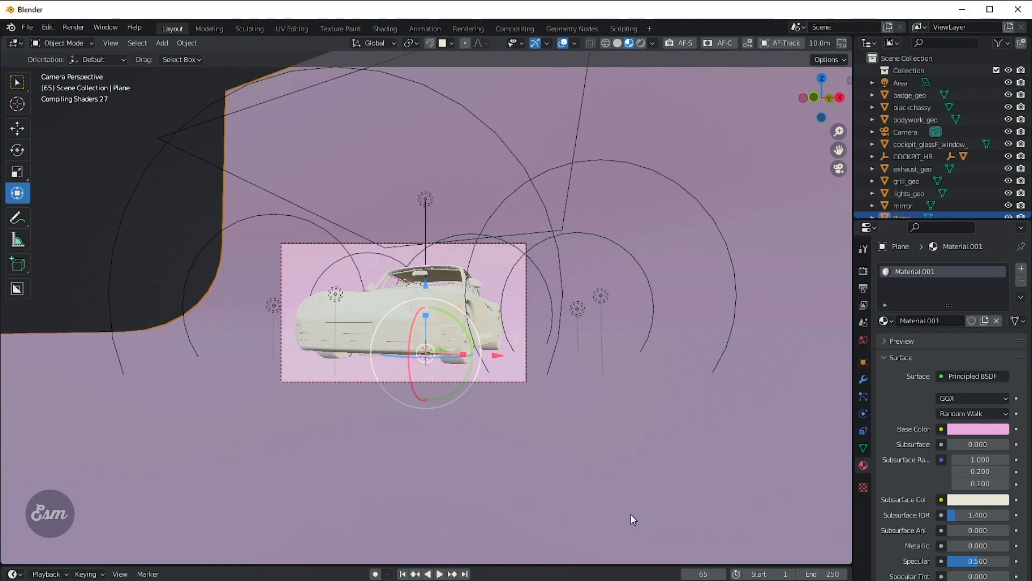
pyautogui.scroll(2, 512, 411)
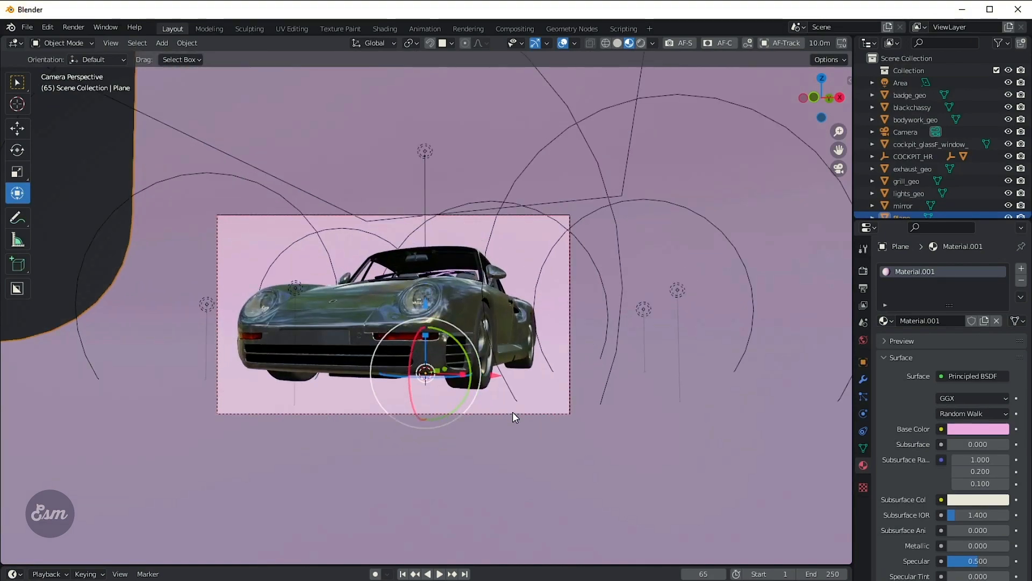
pyautogui.hotkey('shift', '`')
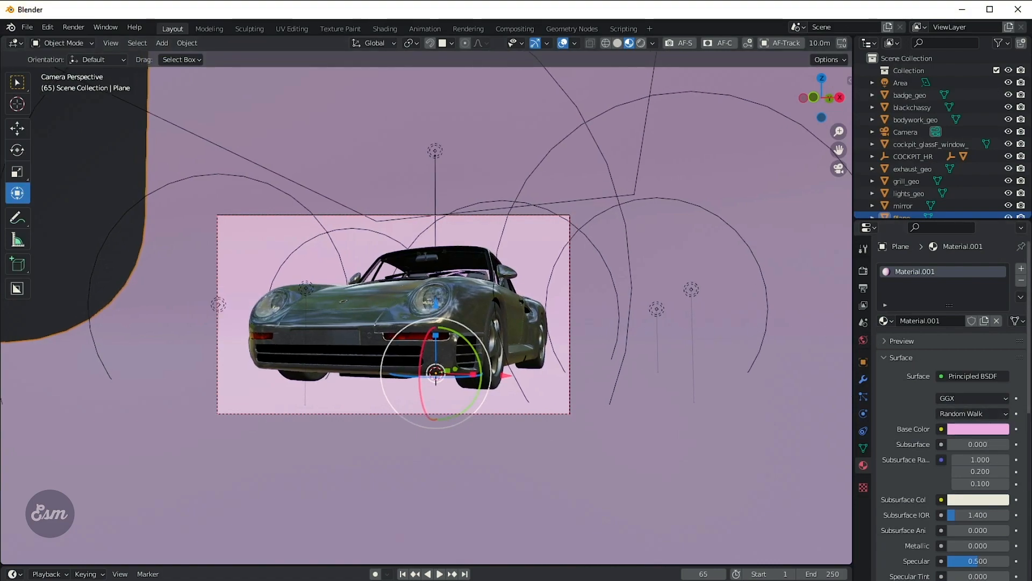
pyautogui.rightClick(683, 487)
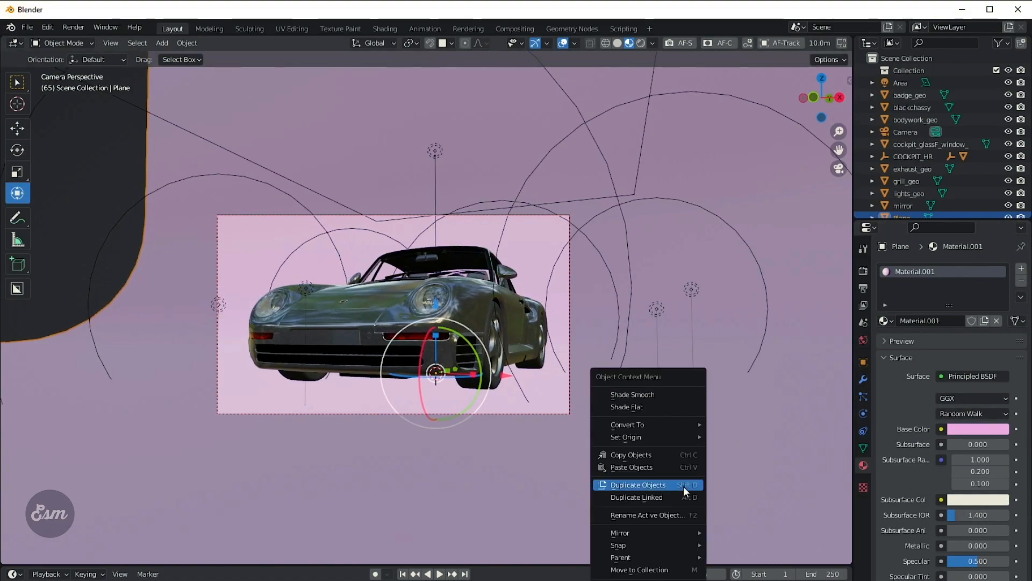
# - Add a Solidify modifier to the backdrop plane
pyautogui.click(863, 380)
pyautogui.click(922, 269)
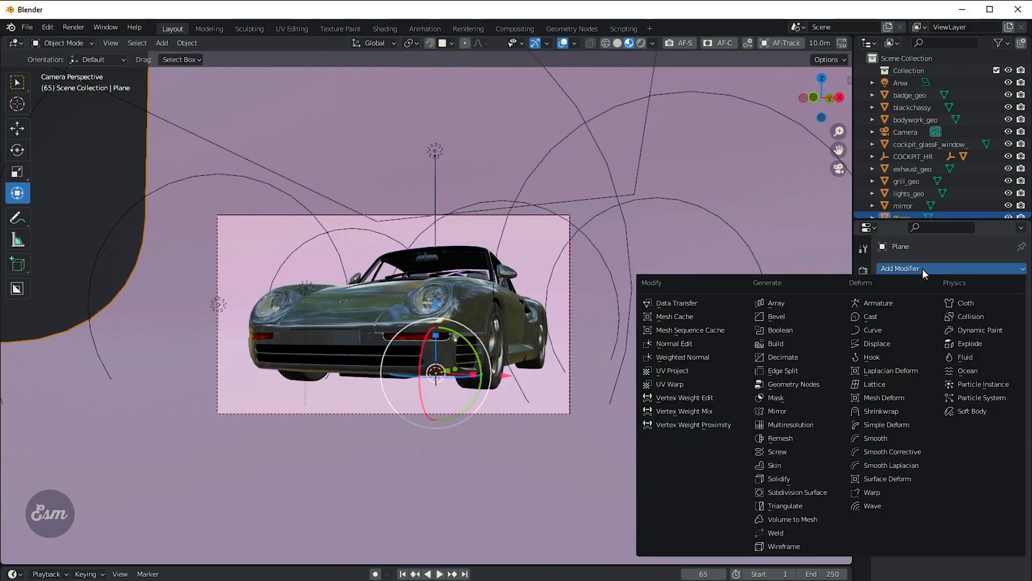
pyautogui.click(786, 482)
# - In the right orthographic view, raise the backdrop about 0.005 m along Z so its floor meets the car's tires
pyautogui.click(839, 98)
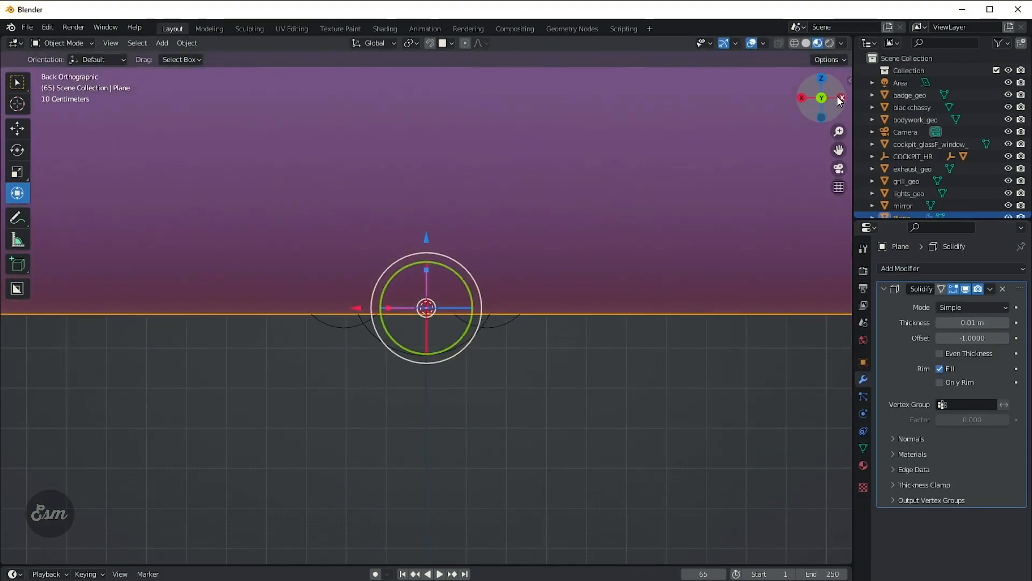
pyautogui.click(799, 99)
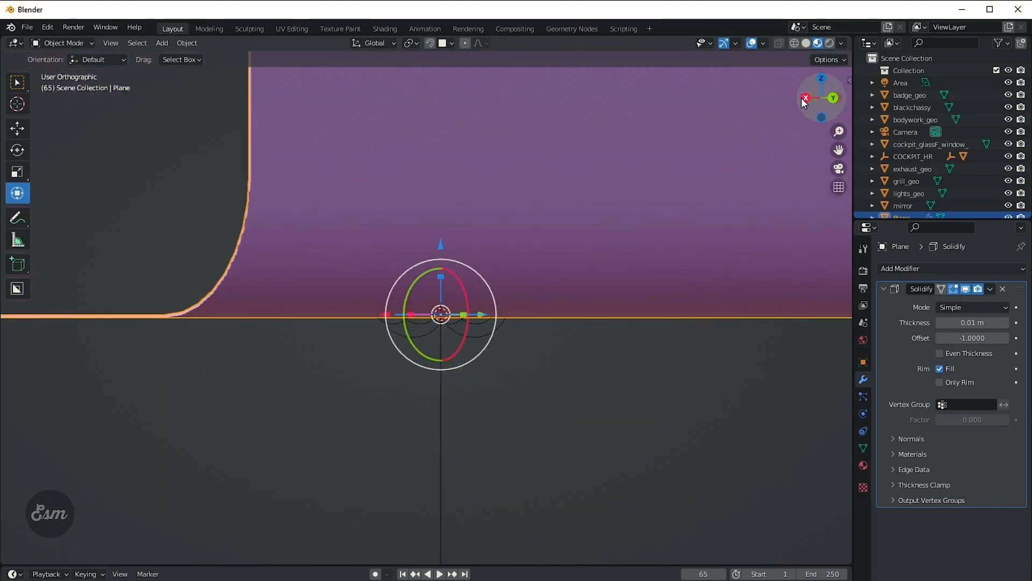
pyautogui.keyDown('shift'); pyautogui.moveTo(716, 248); pyautogui.dragTo(671, 271, button='middle'); pyautogui.keyUp('shift')
pyautogui.scroll(3, 605, 260)
pyautogui.click(817, 99)
pyautogui.click(817, 99)
pyautogui.scroll(4, 618, 248)
pyautogui.scroll(-5, 618, 248)
pyautogui.keyDown('shift'); pyautogui.moveTo(401, 247); pyautogui.dragTo(580, 273, button='middle'); pyautogui.keyUp('shift')
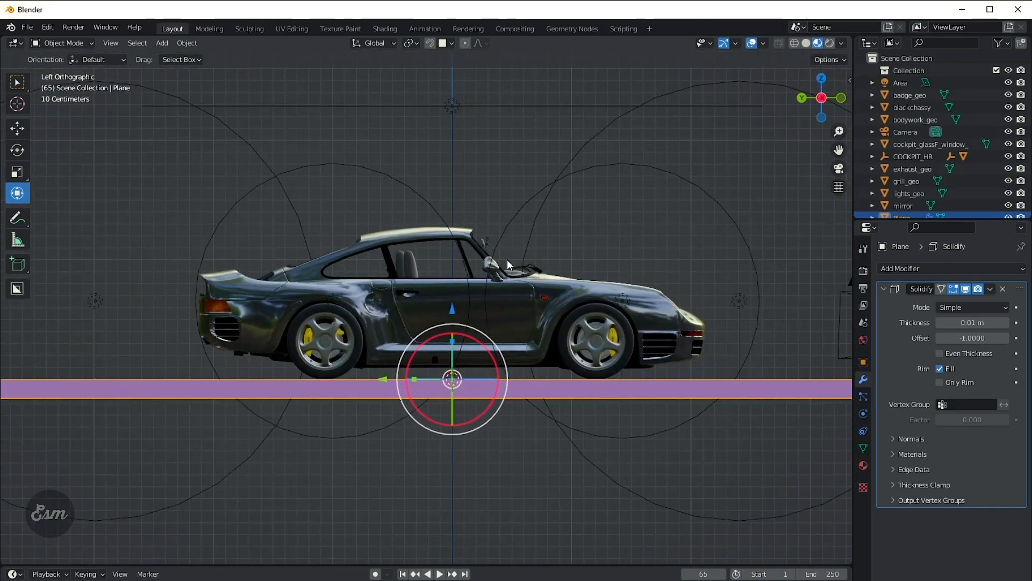
pyautogui.press('KP_3')
pyautogui.scroll(4, 508, 259)
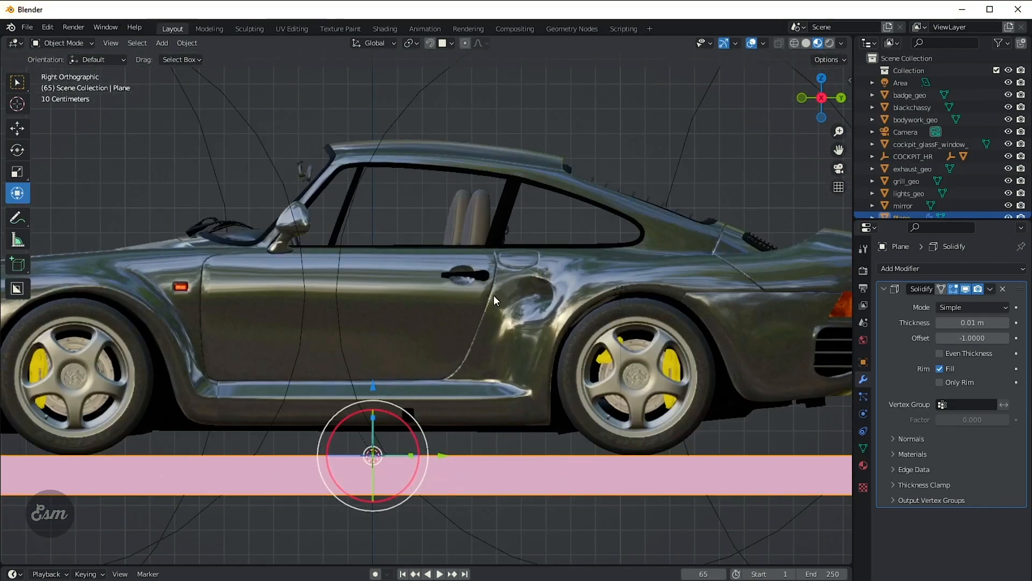
pyautogui.moveTo(571, 376); pyautogui.dragTo(571, 374)
pyautogui.scroll(-6, 343, 265)
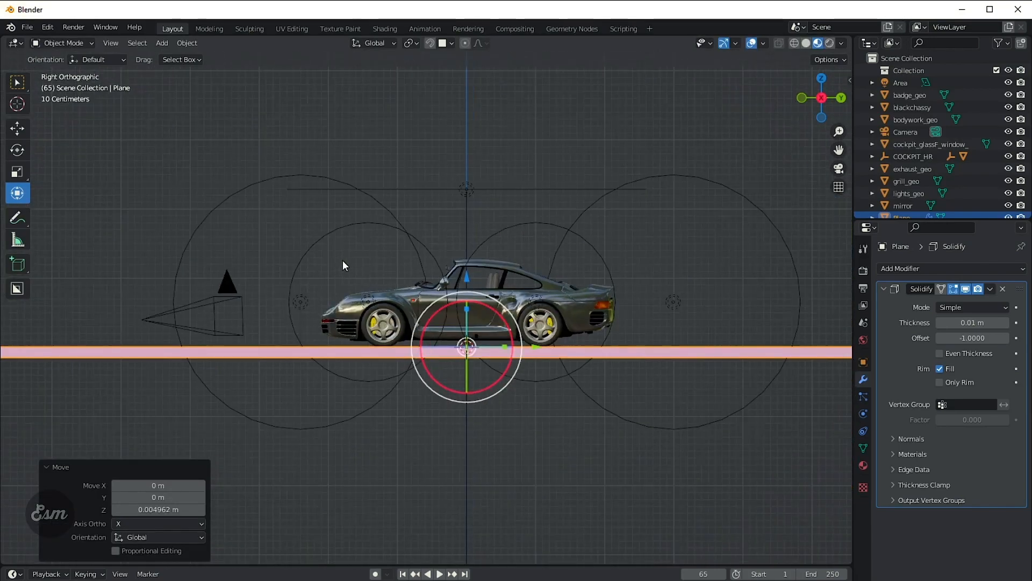
# - Deselect the backdrop, return to the camera view and preview the scene in Rendered shading
pyautogui.click(375, 140)
pyautogui.press('KP_0')
pyautogui.scroll(2, 495, 284)
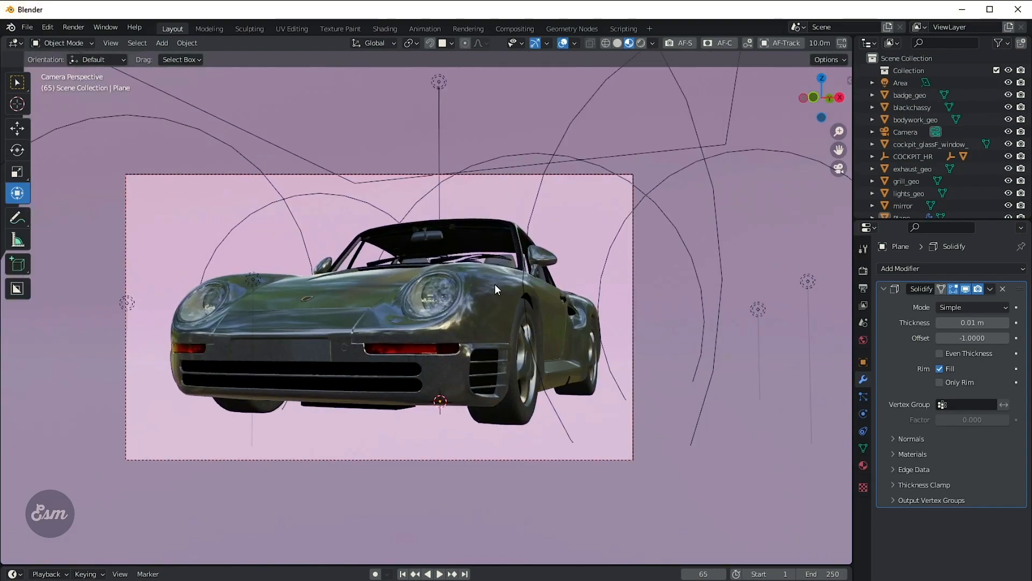
pyautogui.scroll(-3, 498, 293)
pyautogui.press('z')
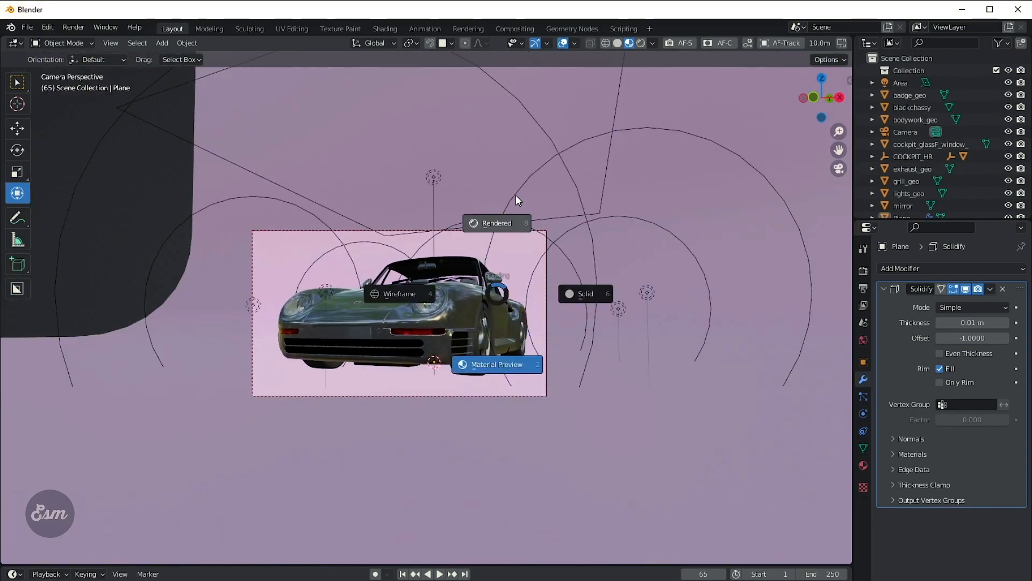
pyautogui.click(515, 196)
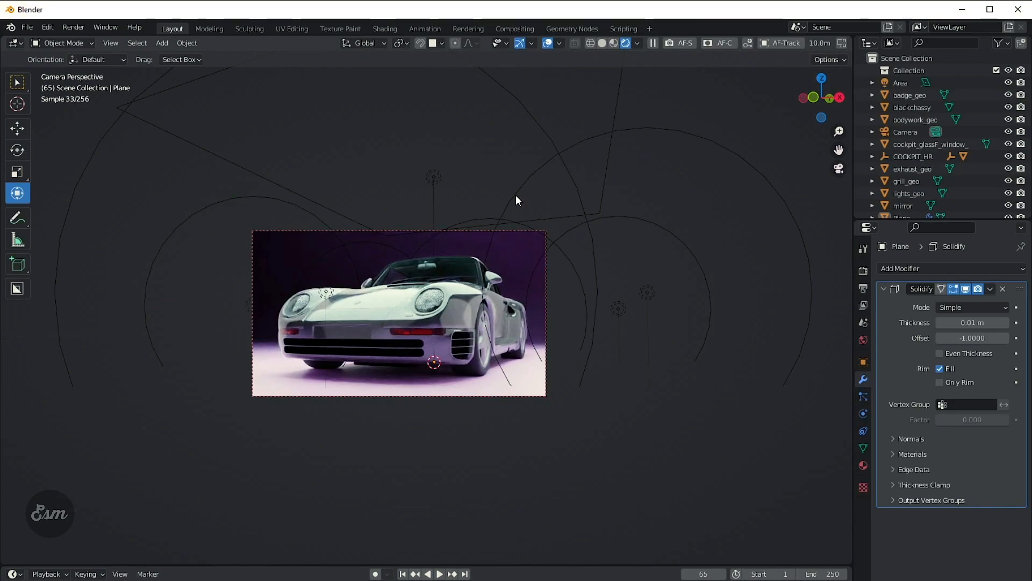
# - Reframe the camera with walk navigation to a higher, farther three-quarter front view of the whole car
pyautogui.hotkey('shift', '`')
pyautogui.press('d')
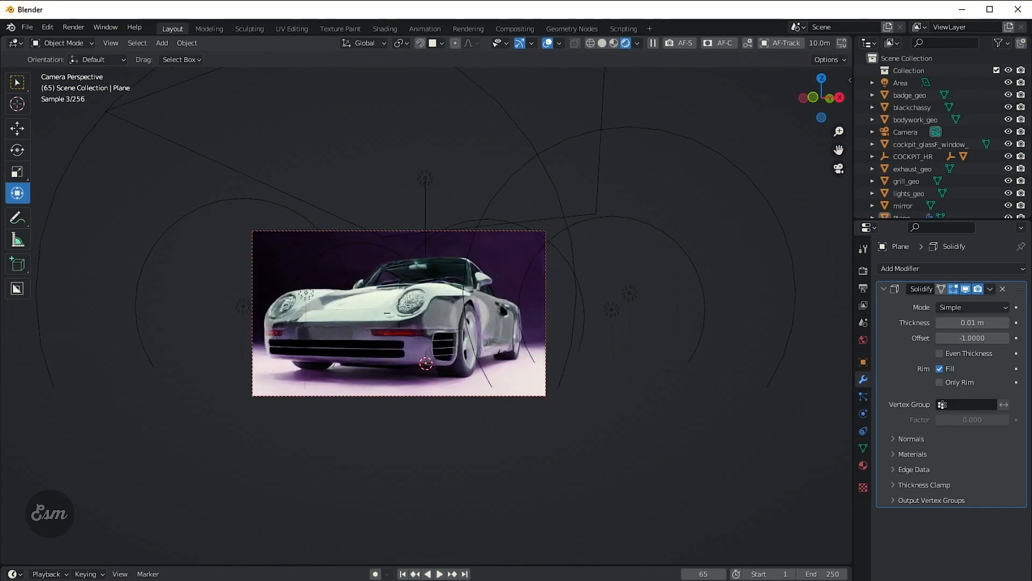
pyautogui.press('e')
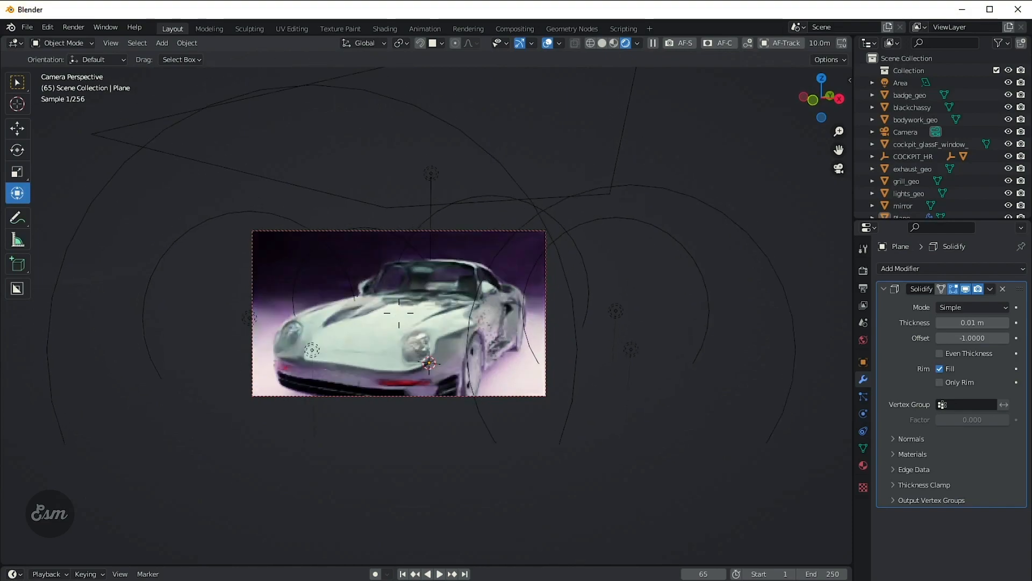
pyautogui.press('s')
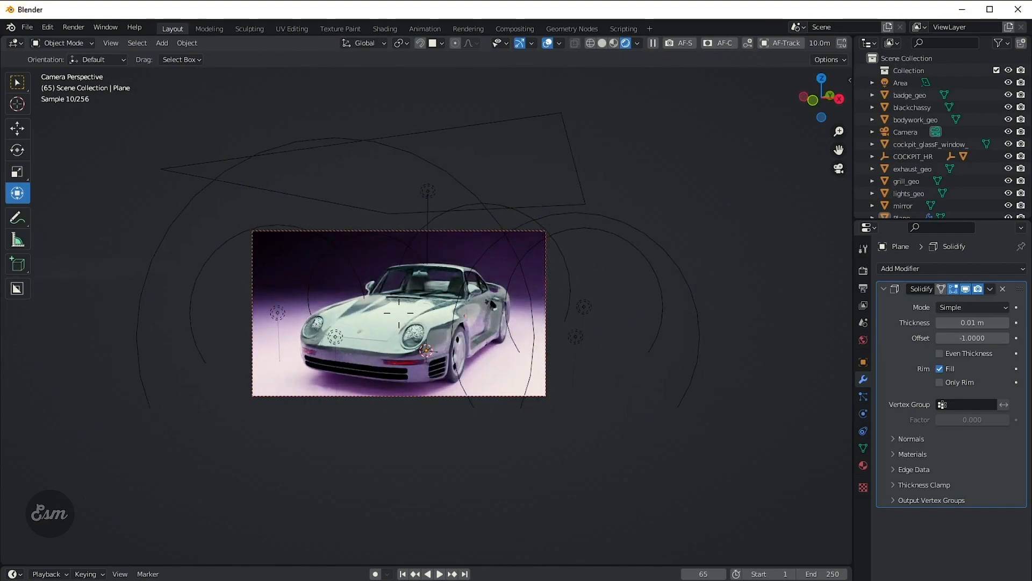
pyautogui.press('s')
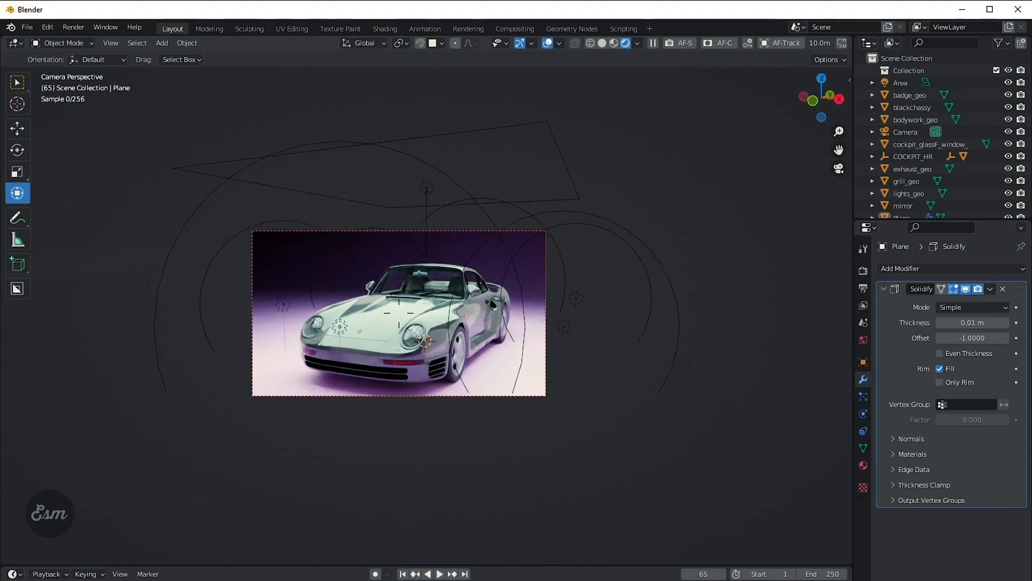
pyautogui.click(426, 307)
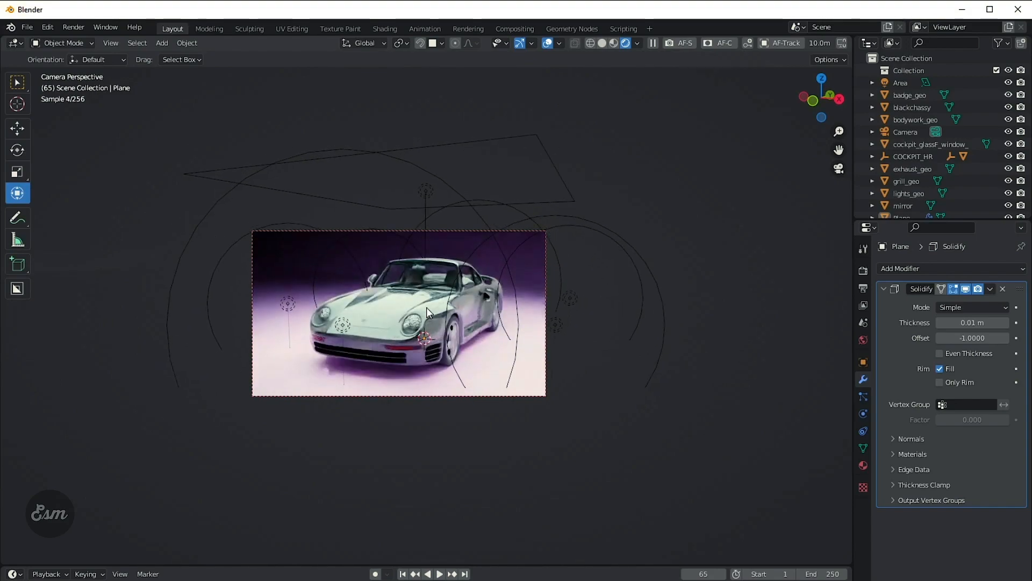
# - Switch the viewport back to Solid shading and render the image from the camera
pyautogui.press('z')
pyautogui.click(599, 313)
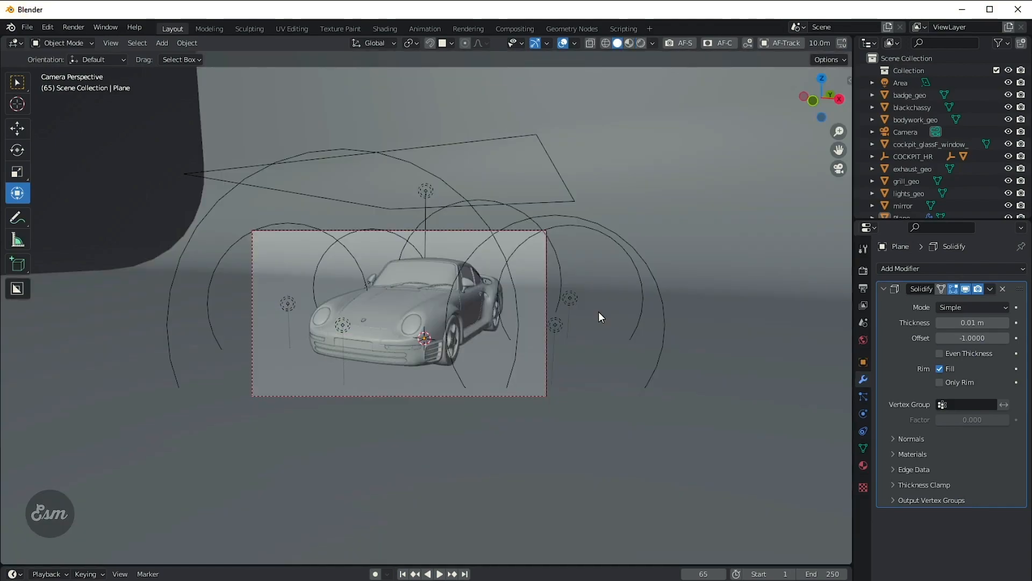
pyautogui.press('F12')
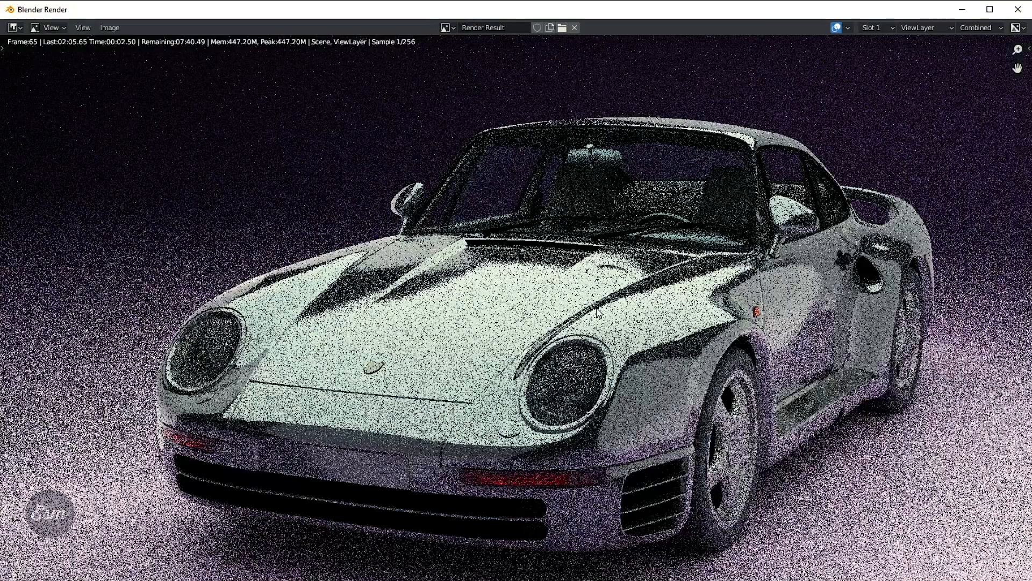
pyautogui.scroll(-2, 597, 308)
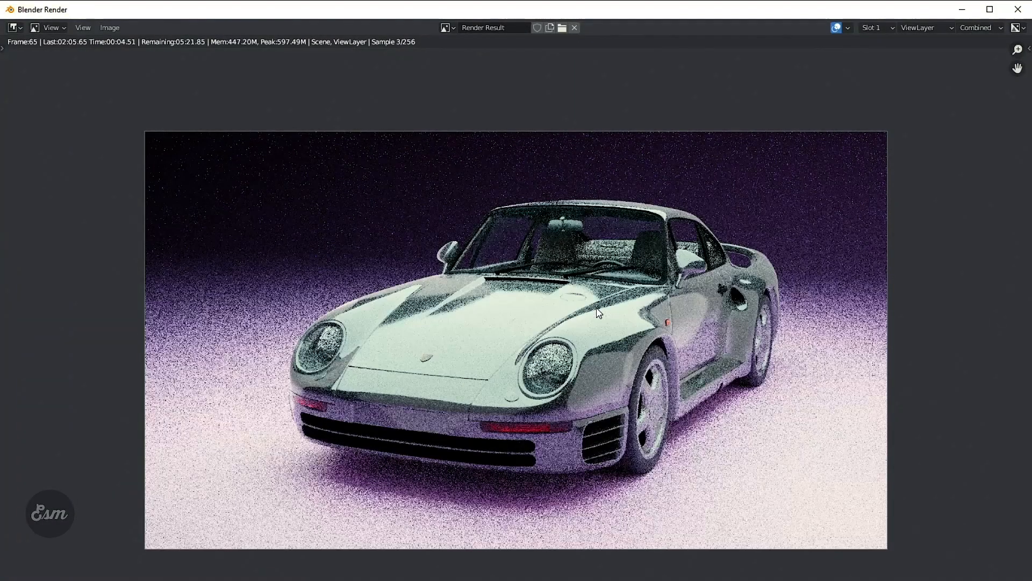